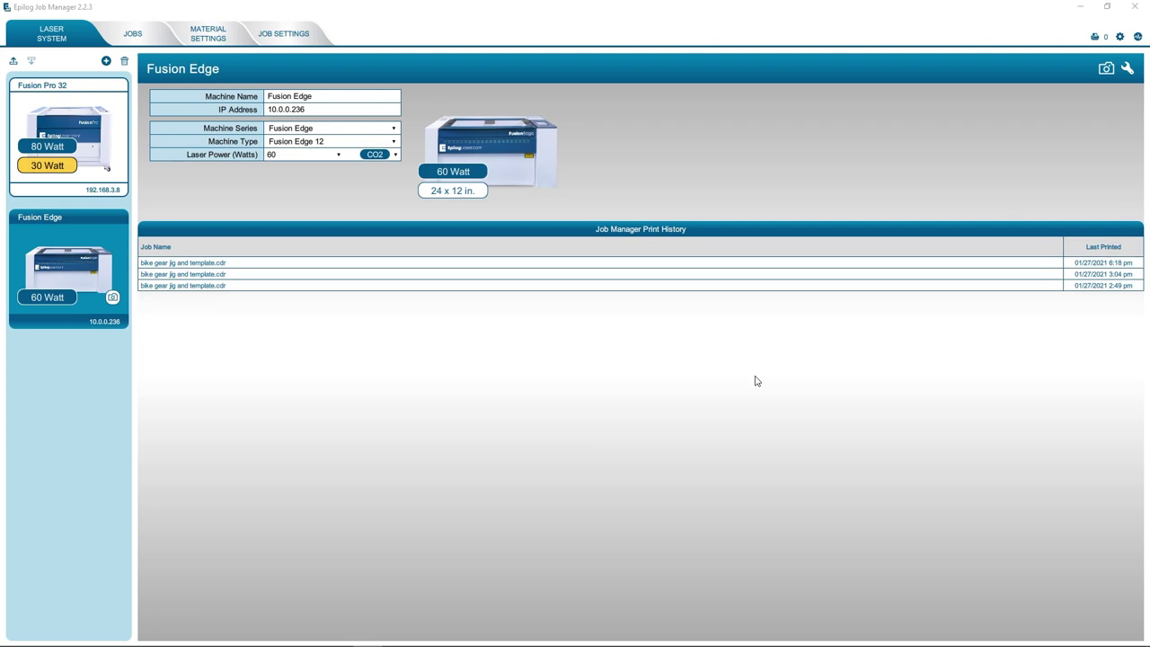
Show the overhead camera's live feed of the chainring and set brightness to manual adjustment
click(1106, 68)
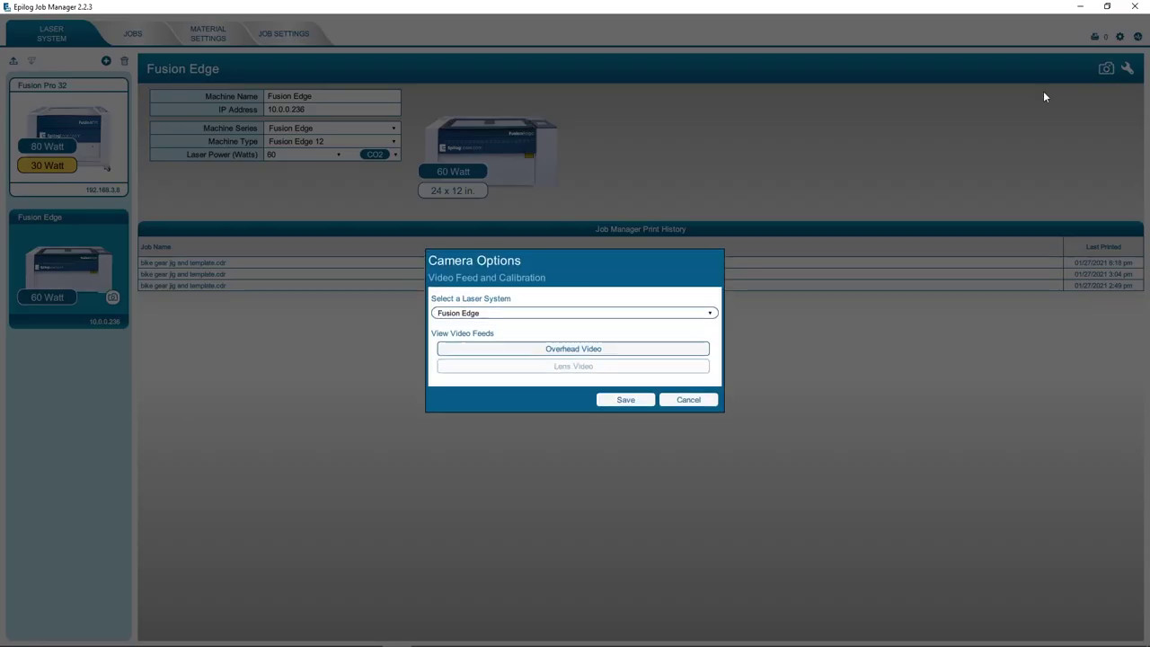
click(591, 356)
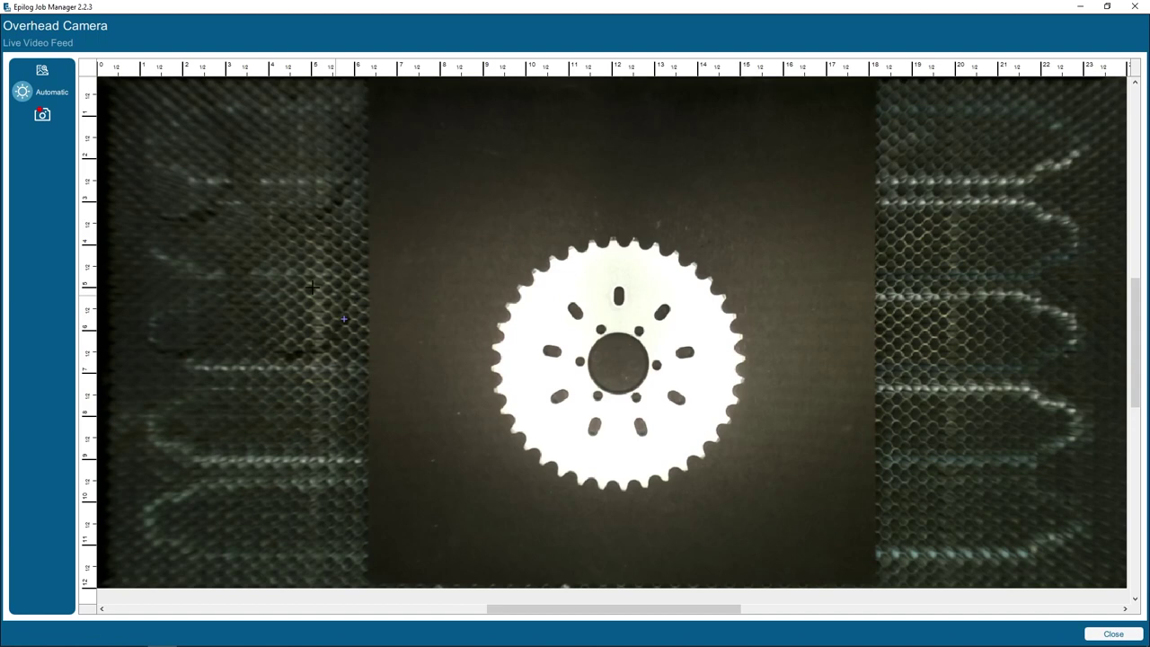
click(21, 90)
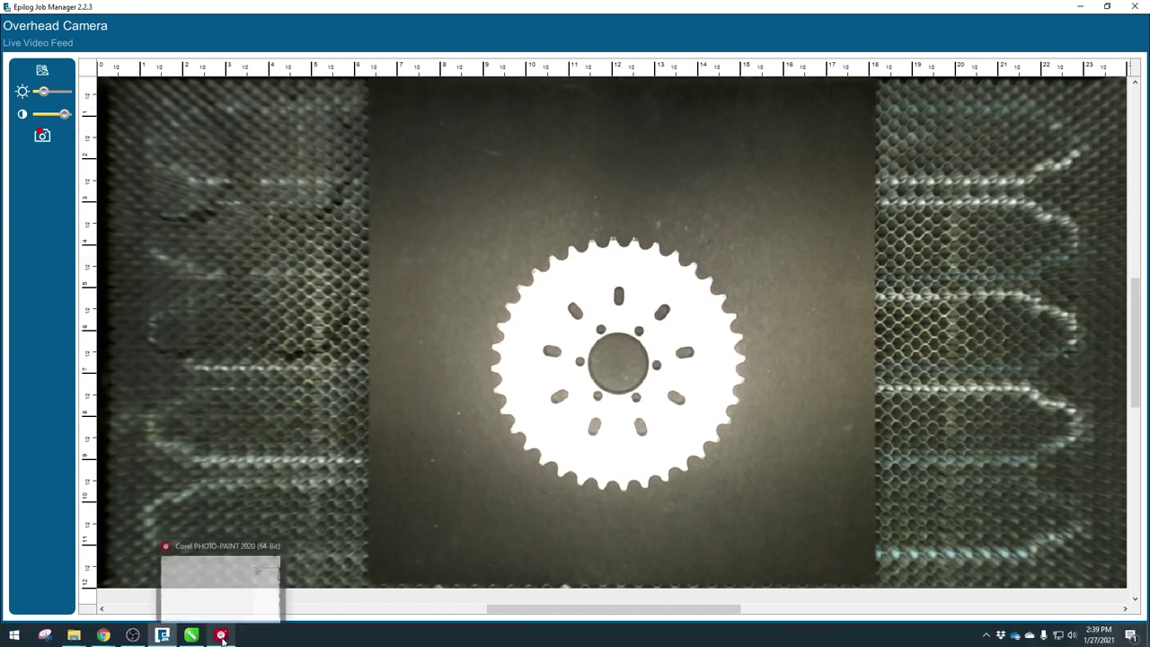
Bring CorelDRAW forward and send the chainring camera bitmap to PHOTO-PAINT with Edit Bitmap
click(221, 635)
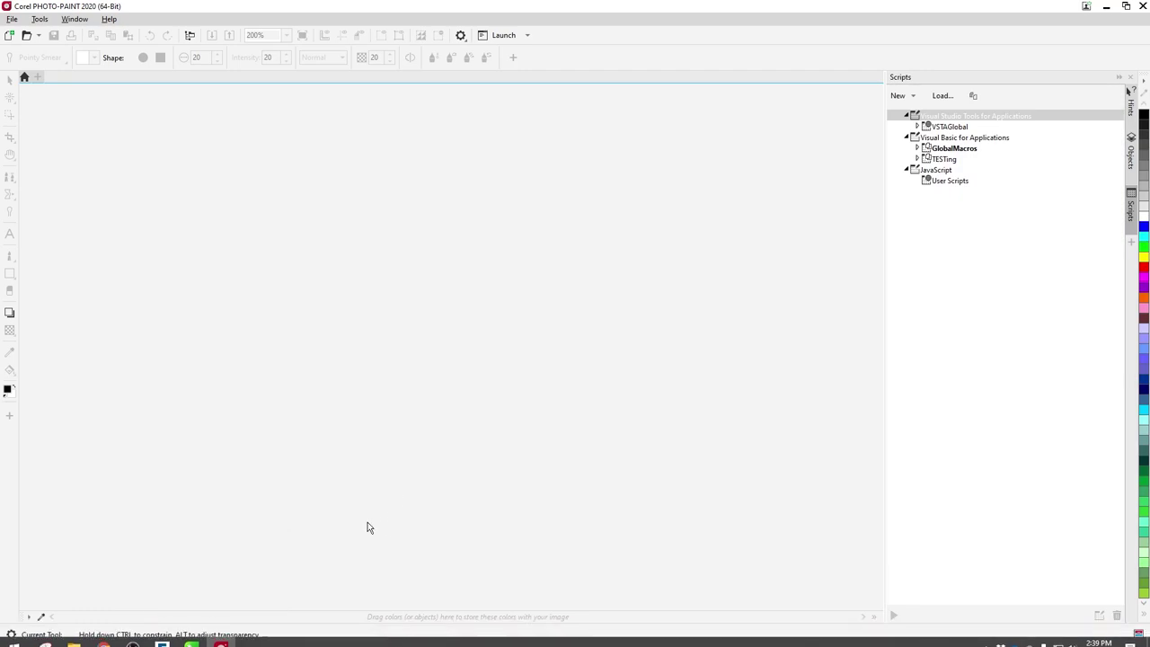
click(199, 641)
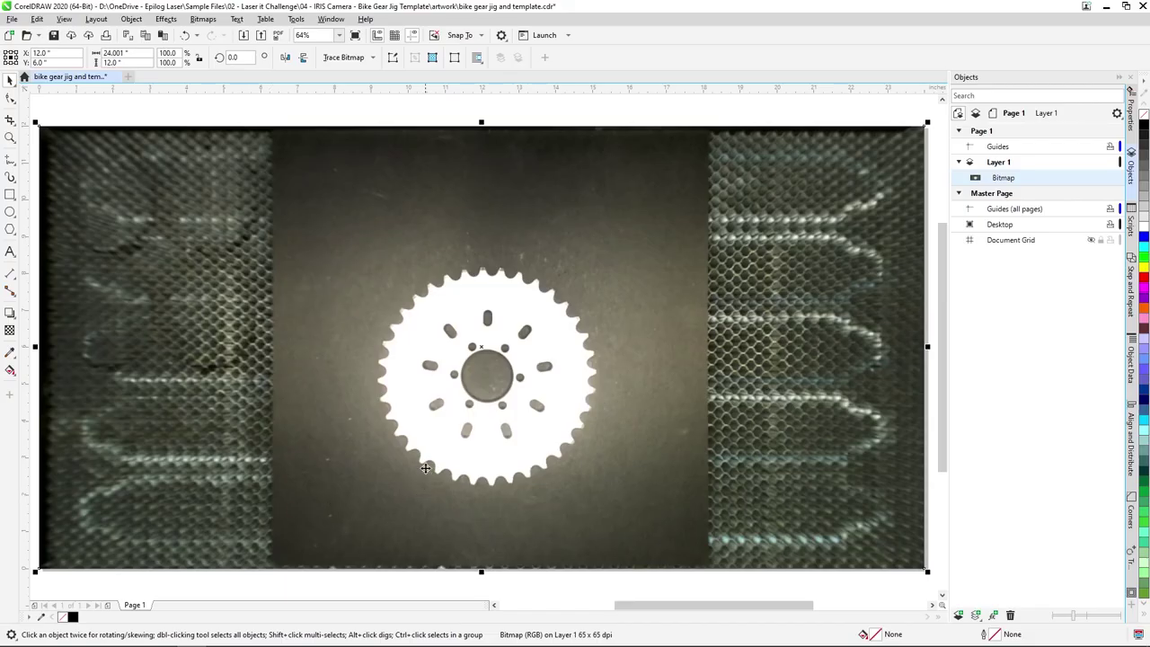
right_click(425, 468)
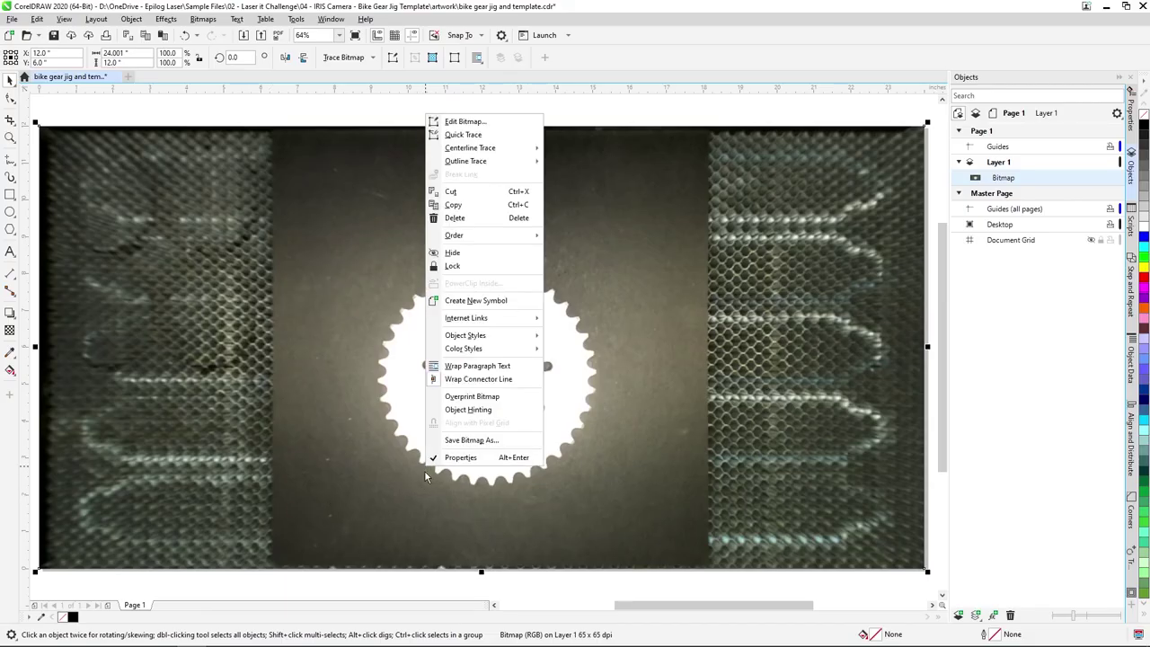
click(464, 121)
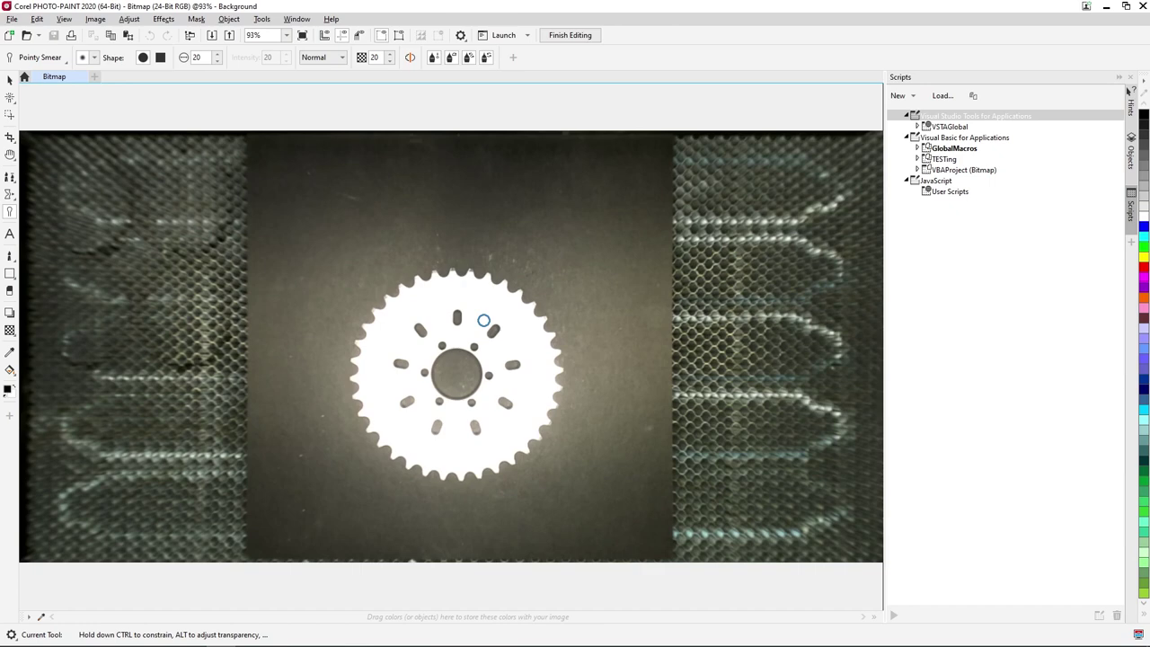
Crop the bitmap to a square around the chainring, lowering the crop's top edge slightly
scroll(476, 322, up, 3)
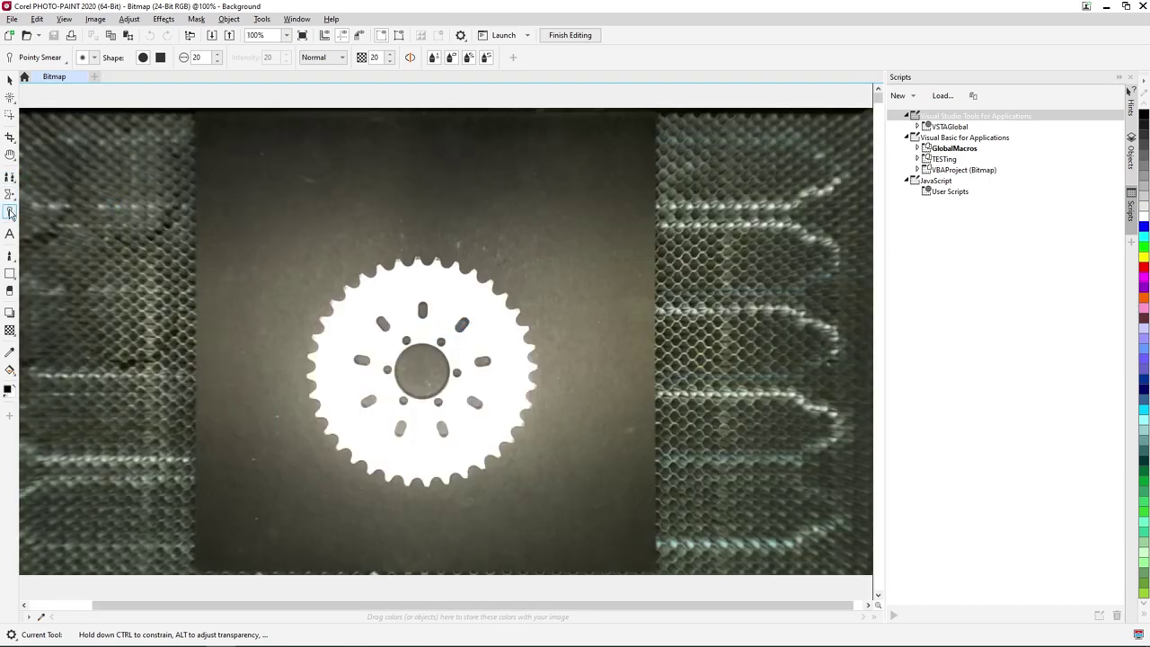
click(10, 136)
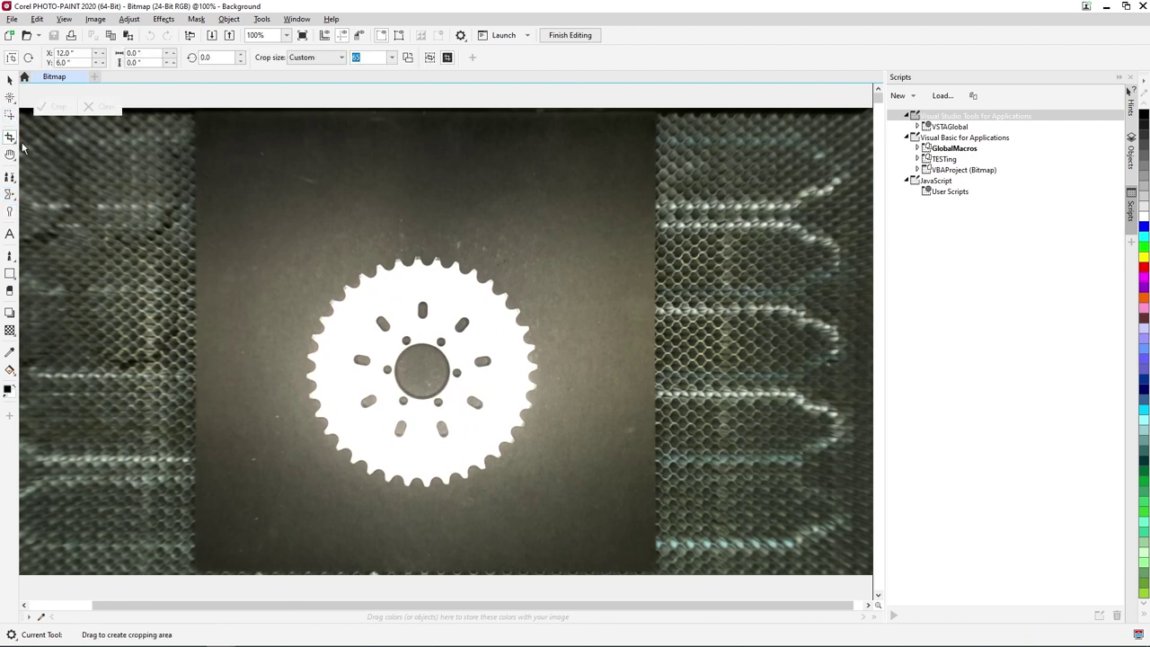
drag(303, 238, 542, 493)
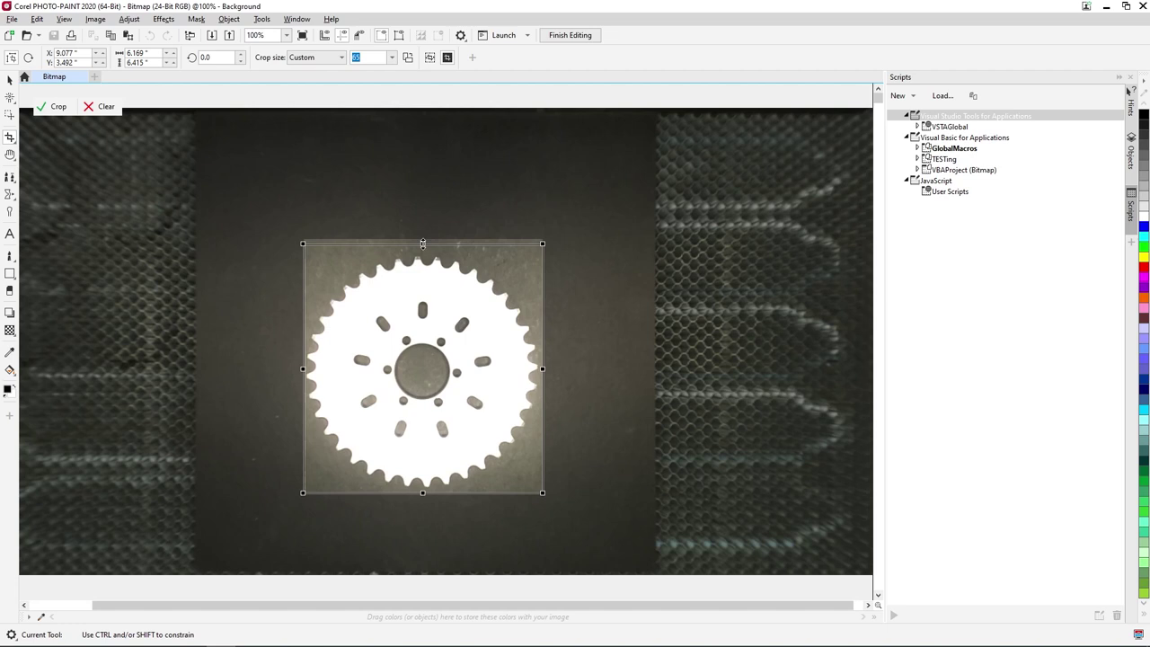
drag(422, 243, 422, 248)
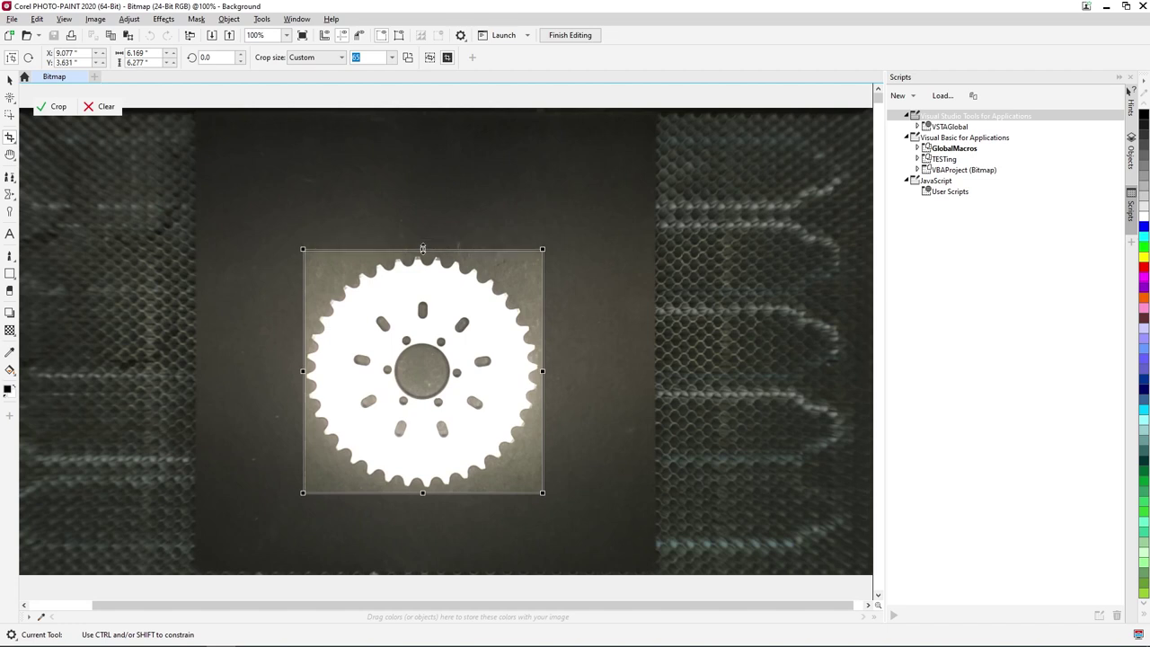
double_click(422, 248)
scroll(443, 350, up, 1)
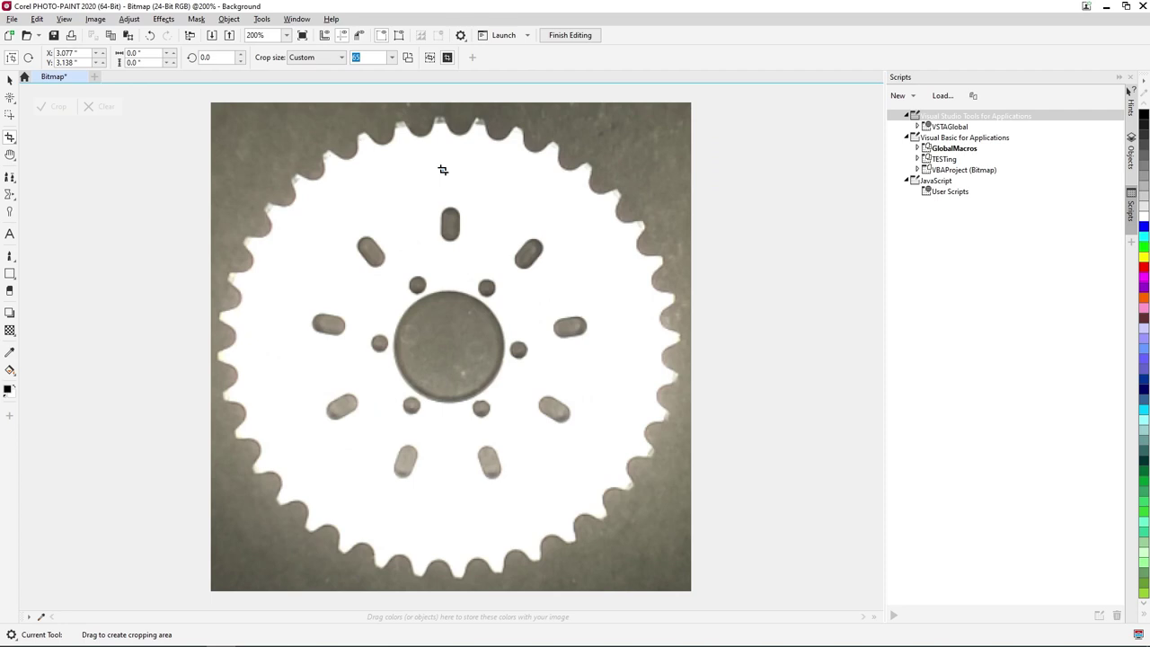
Erase stray light specks along the chainring's top teeth and left tooth edges
click(10, 290)
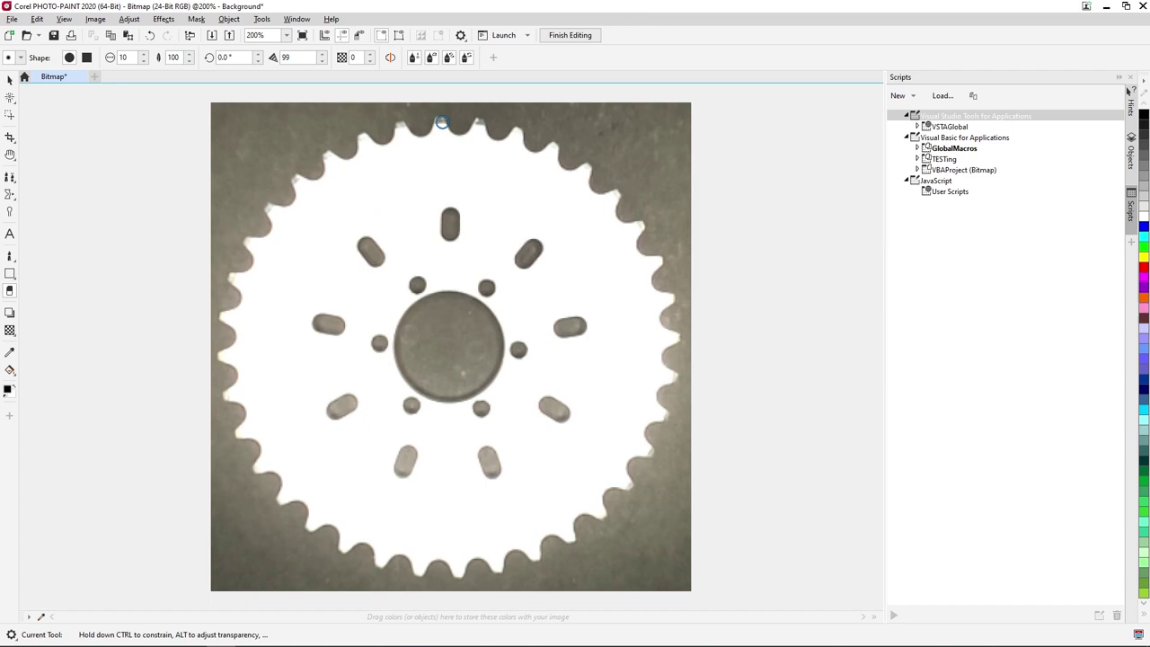
mouse_move(439, 120)
mouse_down()
mouse_move(477, 119)
mouse_move(482, 132)
mouse_up()
key(ctrl+z)
scroll(355, 133, up, 3)
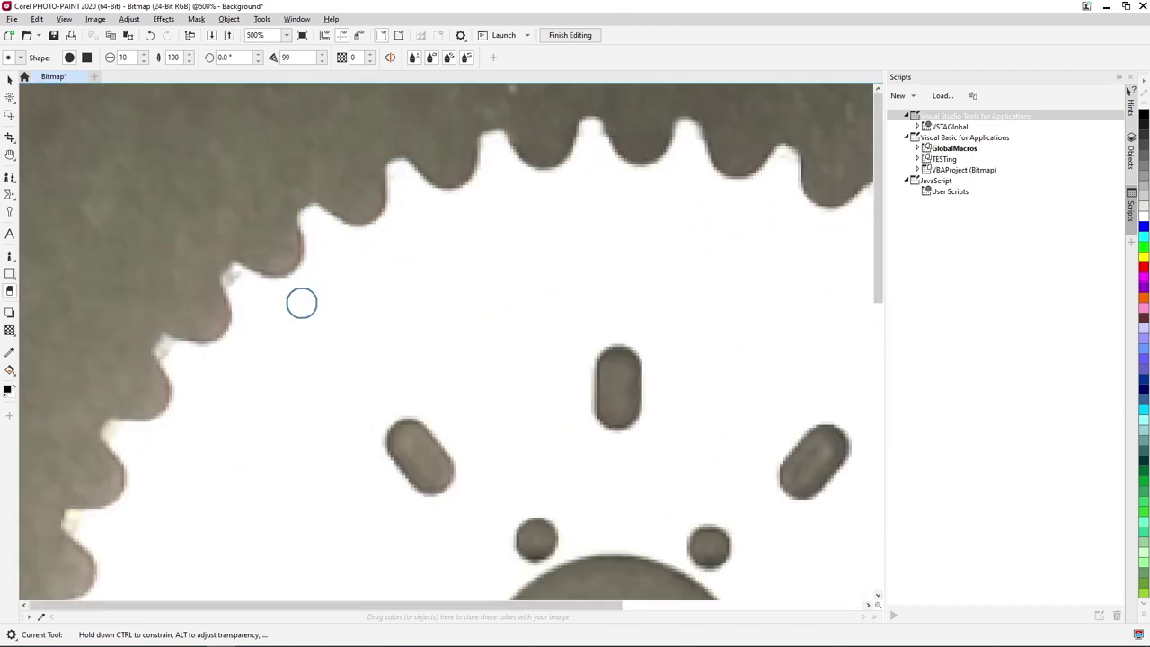
mouse_move(235, 280)
mouse_down()
mouse_move(250, 315)
mouse_move(164, 350)
mouse_move(181, 360)
mouse_move(178, 408)
mouse_move(118, 445)
mouse_move(113, 431)
mouse_move(116, 465)
mouse_move(91, 521)
mouse_up()
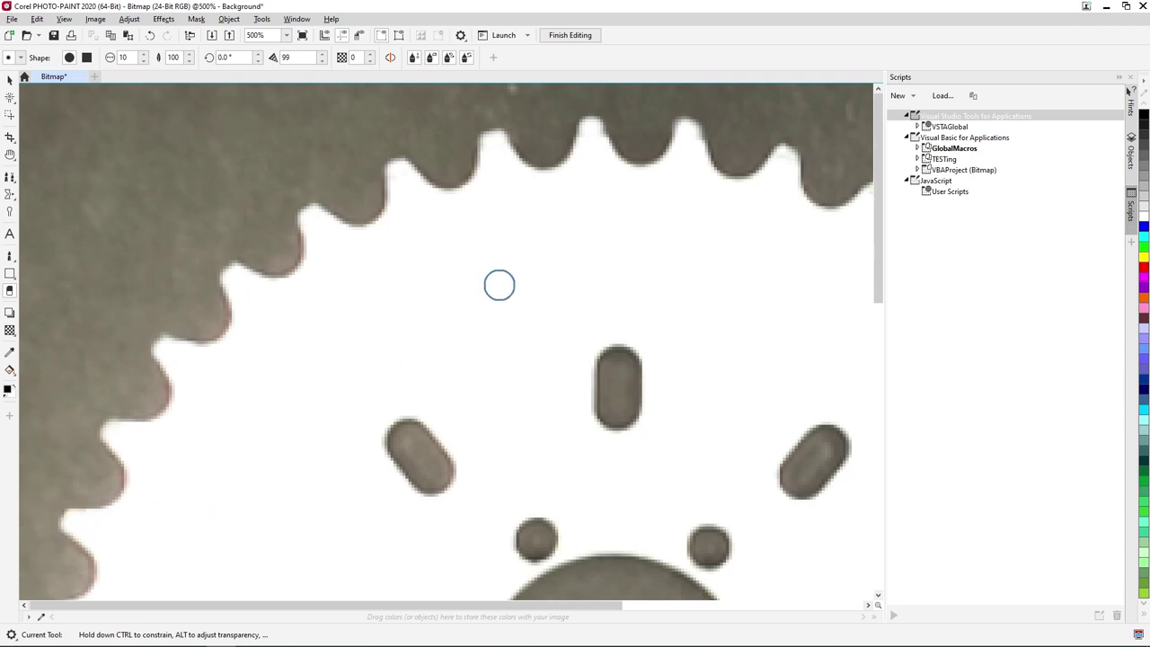
mouse_move(590, 139)
mouse_down()
mouse_move(628, 190)
mouse_move(785, 162)
mouse_up()
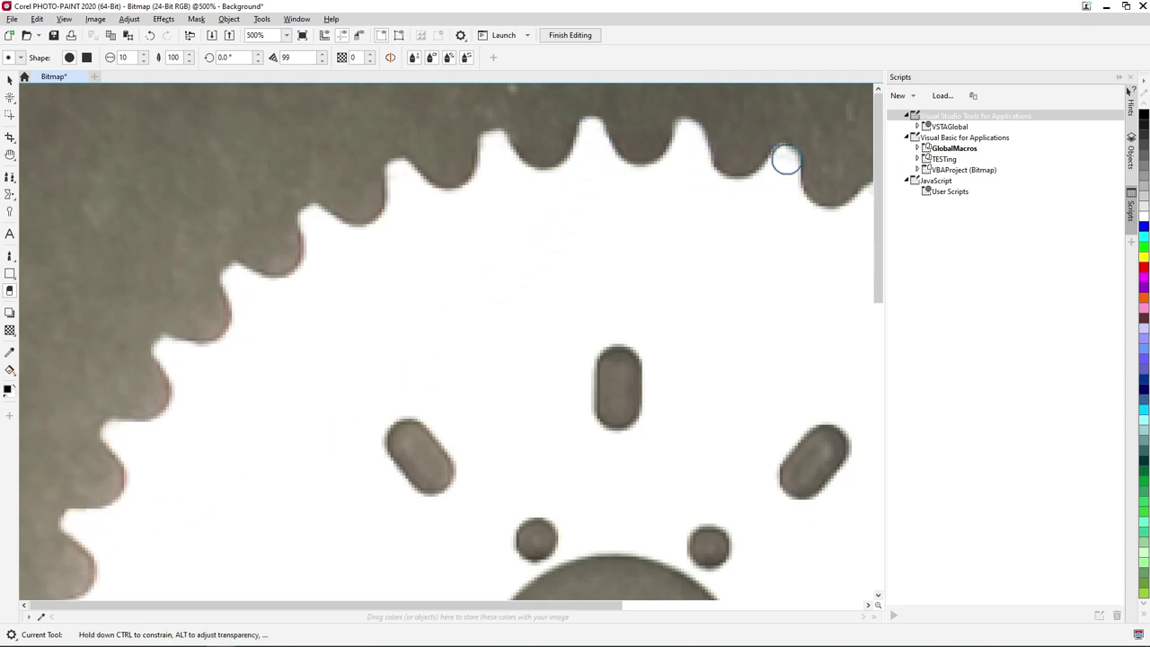
Erase the remaining specks around the right, lower and left teeth, then zoom out to the whole chainring
scroll(447, 342, right, 5)
drag(620, 258, 752, 398)
scroll(759, 400, down, 5)
drag(839, 437, 813, 531)
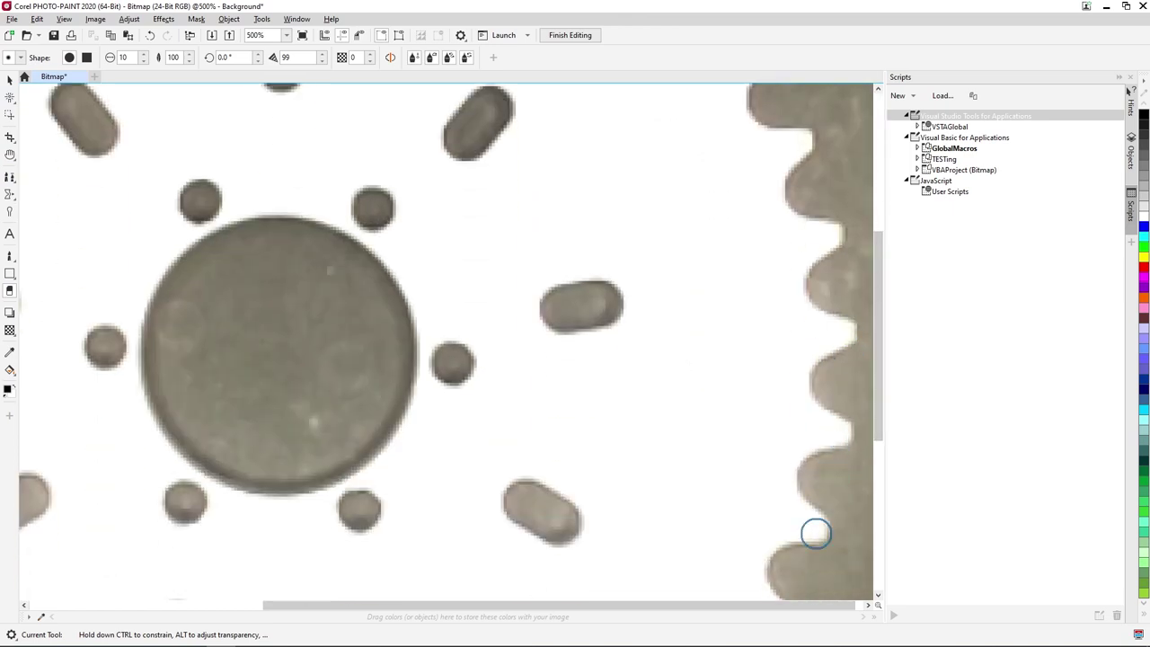
scroll(814, 530, down, 5)
mouse_move(781, 267)
mouse_down()
mouse_move(678, 422)
mouse_move(499, 536)
mouse_up()
scroll(56, 123, left, 5)
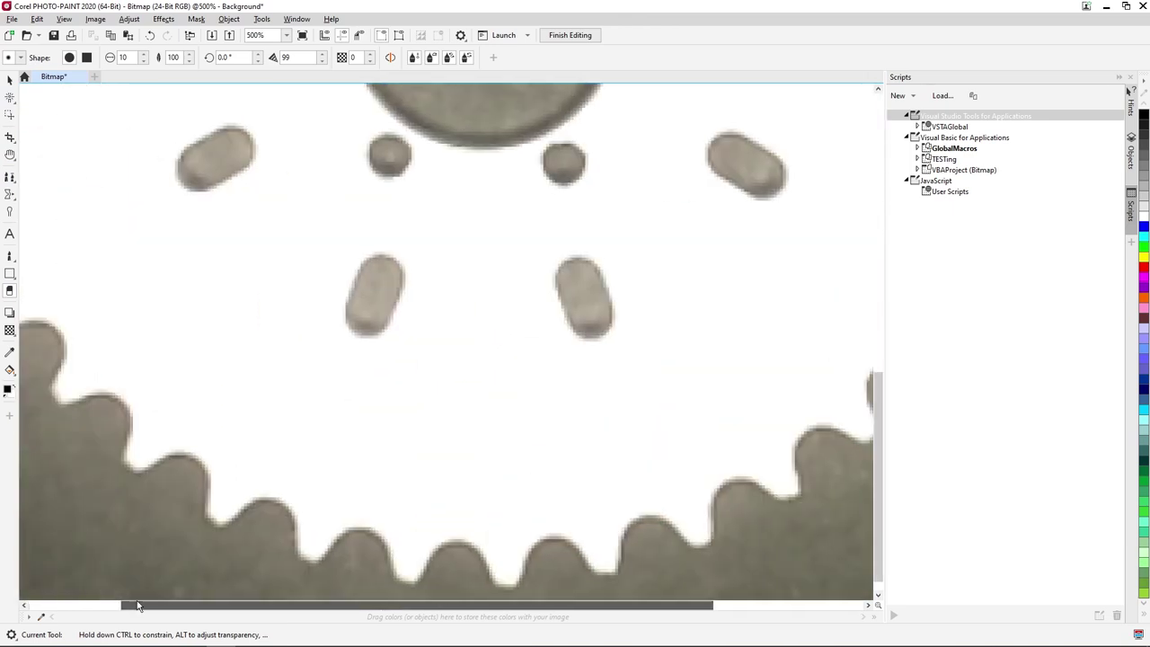
scroll(45, 418, up, 5)
mouse_move(44, 418)
mouse_down()
mouse_move(83, 224)
mouse_move(116, 149)
mouse_up()
scroll(862, 261, up, 5)
mouse_move(171, 347)
mouse_down()
mouse_move(558, 178)
mouse_move(699, 134)
mouse_up()
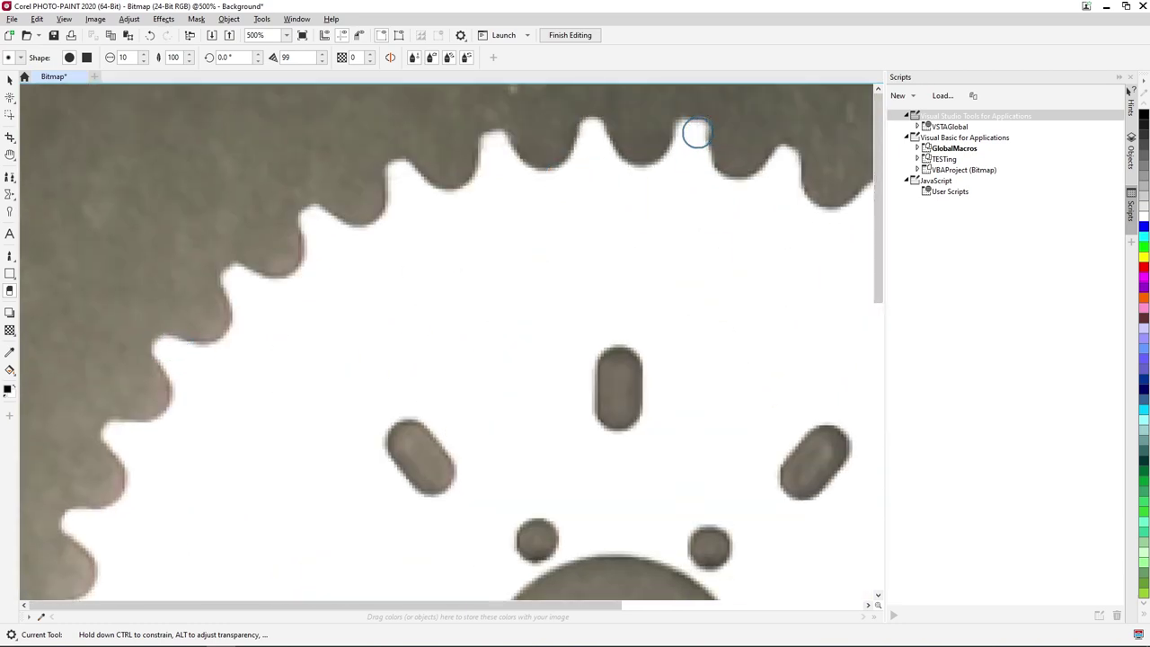
key(c)
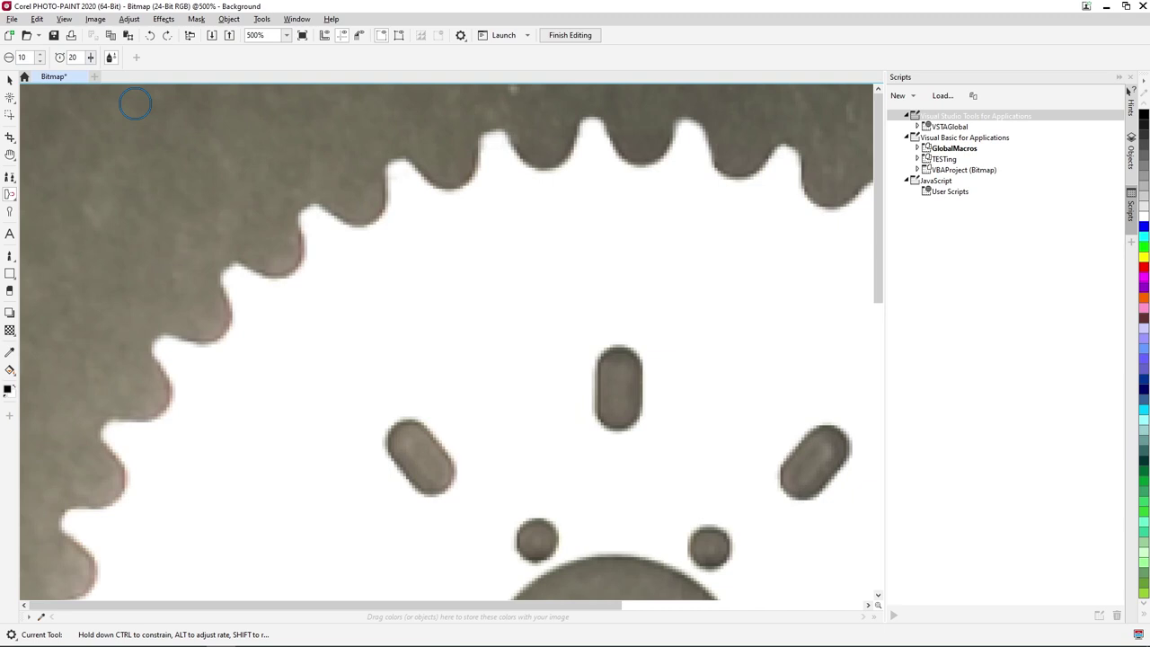
key(space)
key(F4)
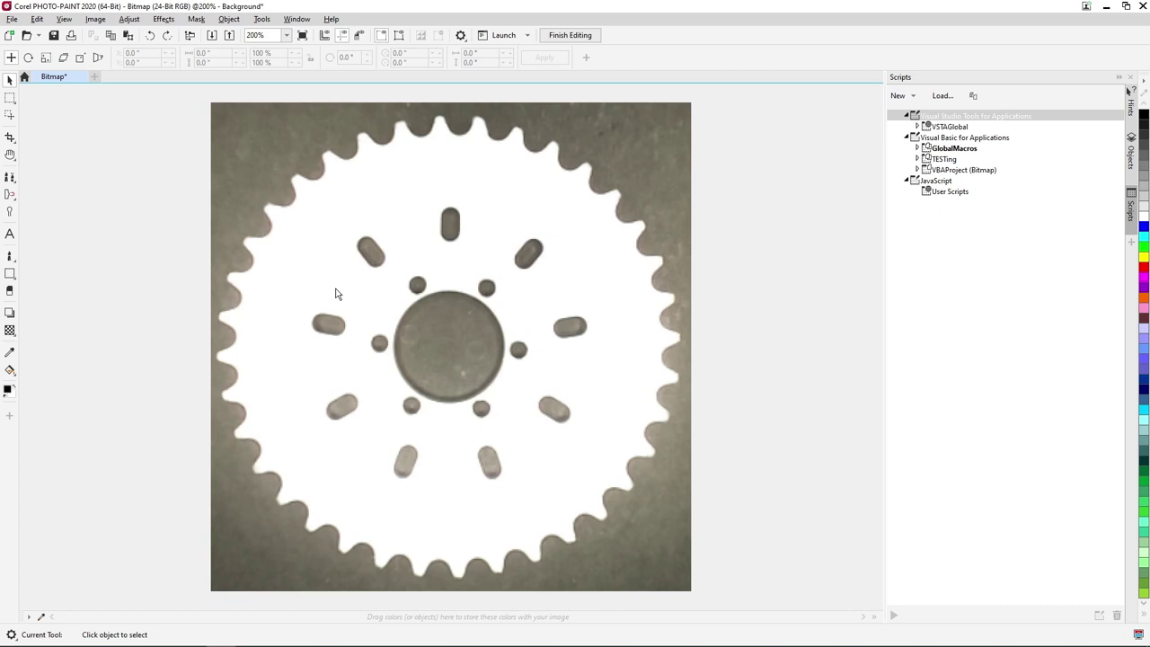
Invert the image colours so the chainring turns black on a light background
click(96, 19)
mouse_move(121, 288)
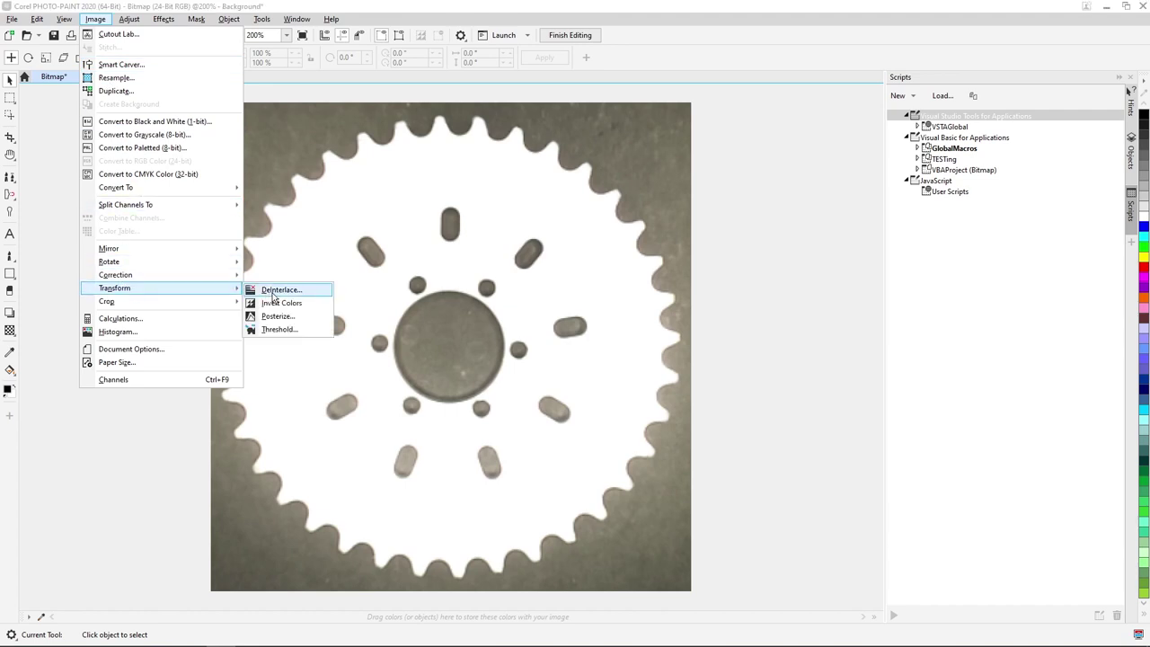
click(276, 303)
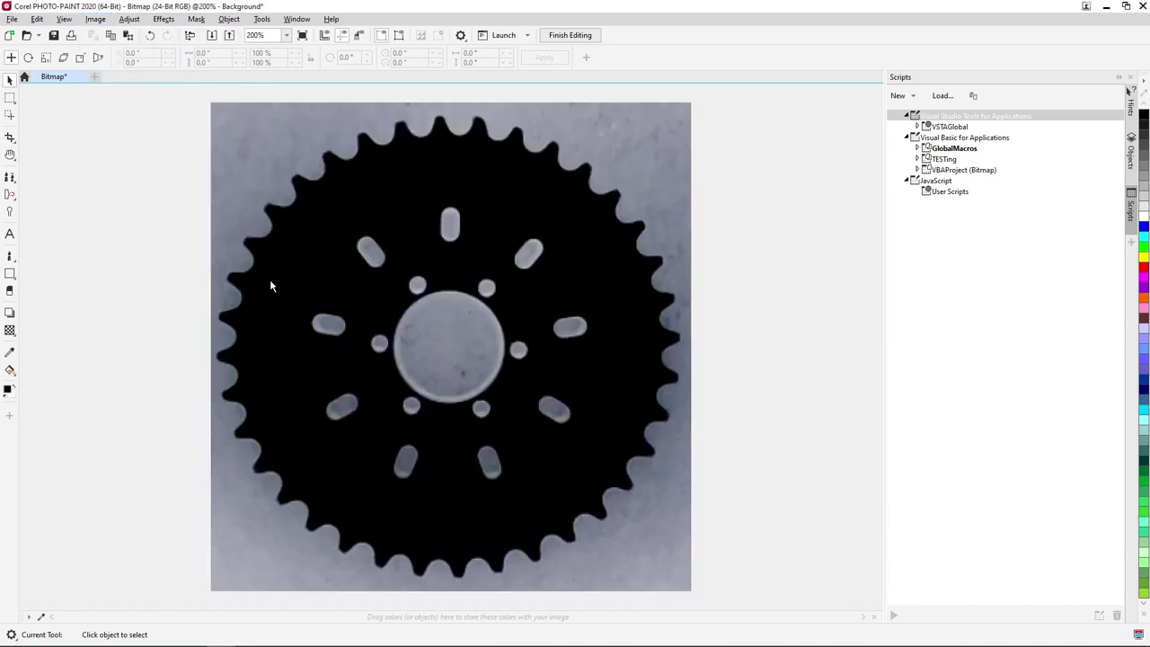
Mask the black chainring with the Magic Wand and refine it using Smart Selection
click(11, 117)
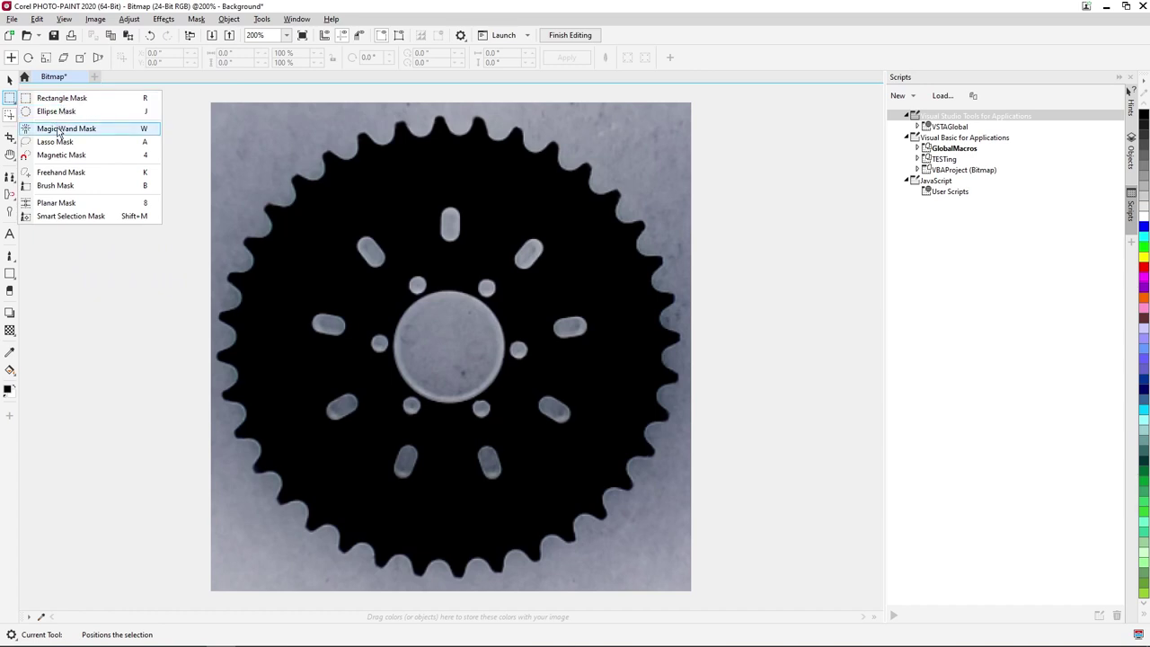
click(59, 129)
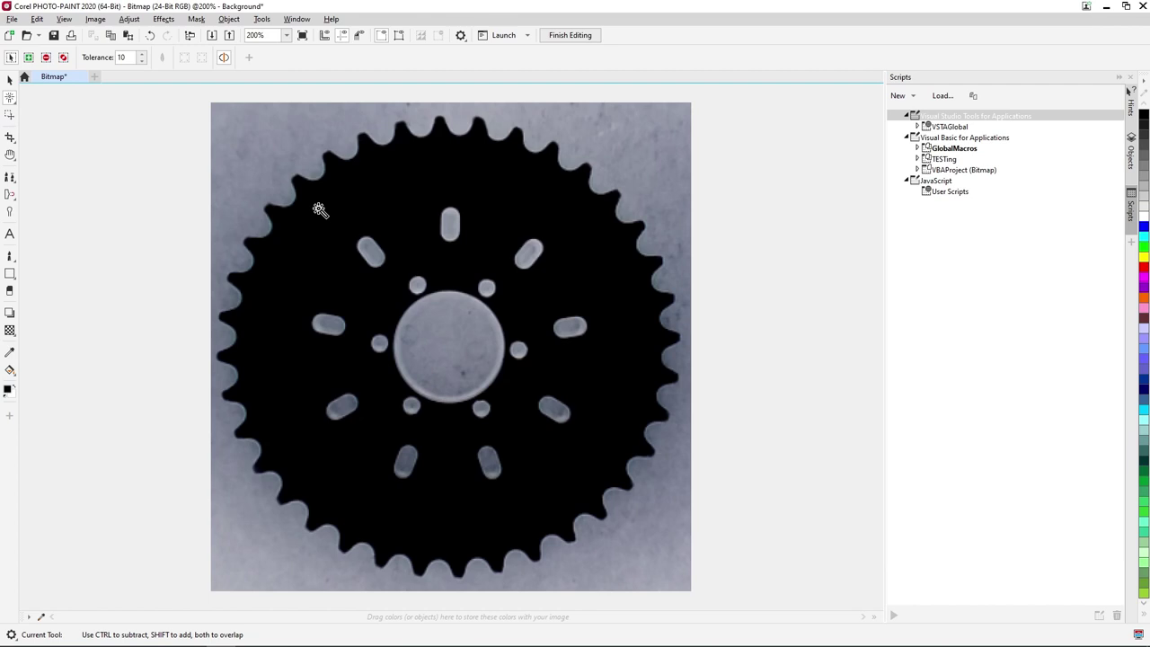
click(318, 209)
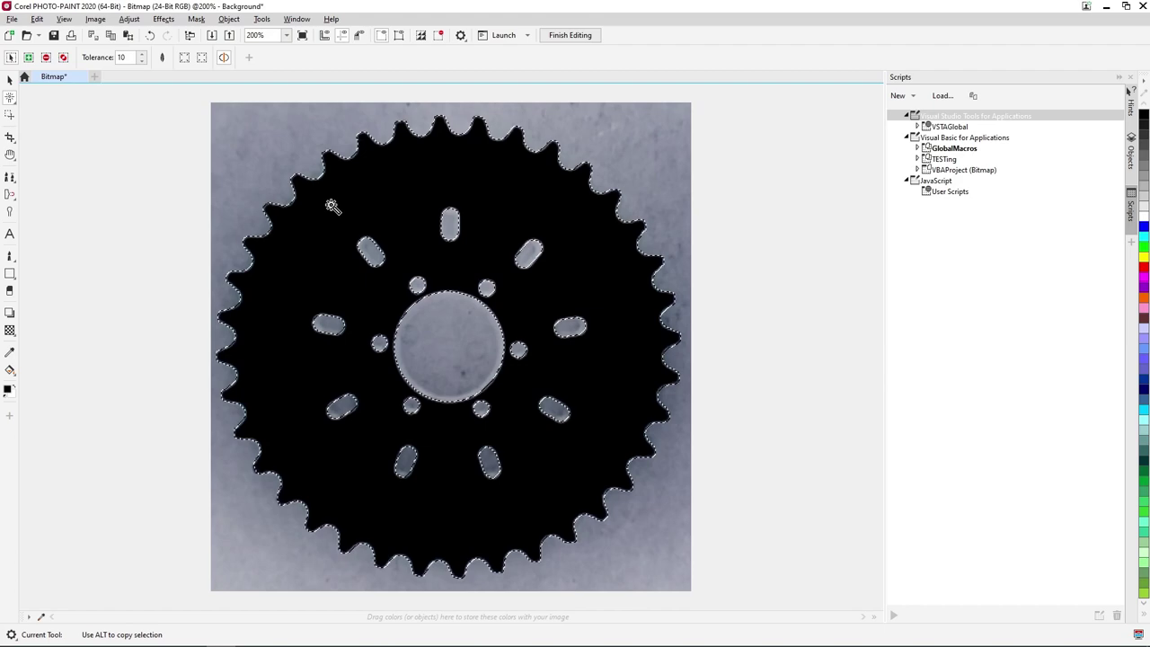
right_click(331, 207)
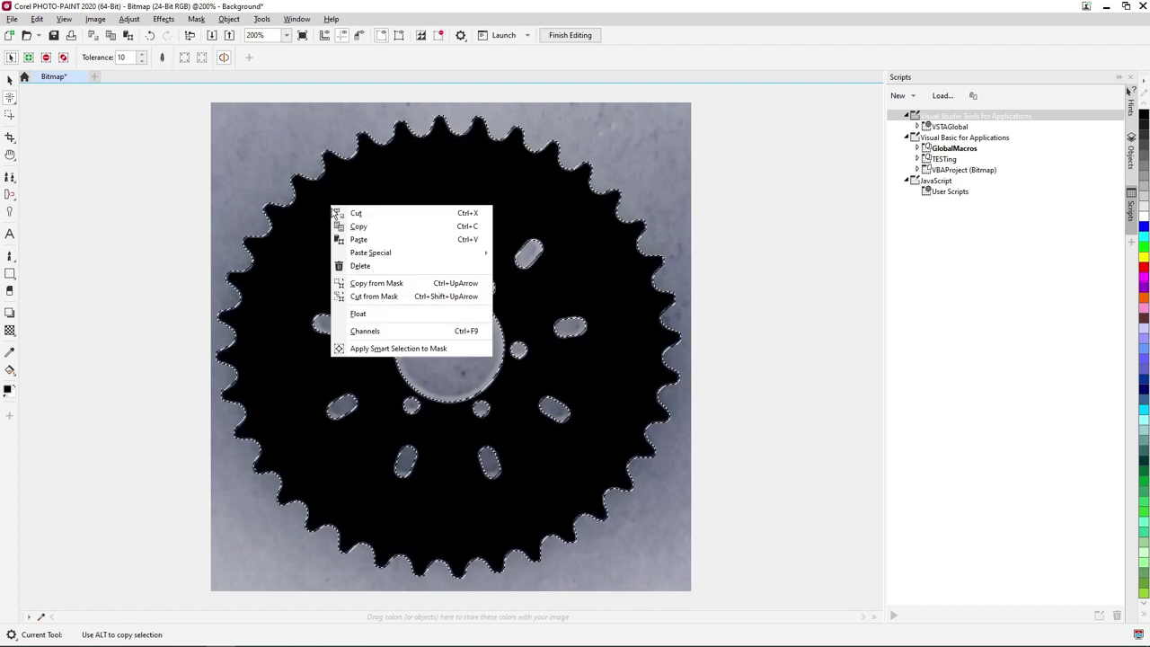
click(386, 347)
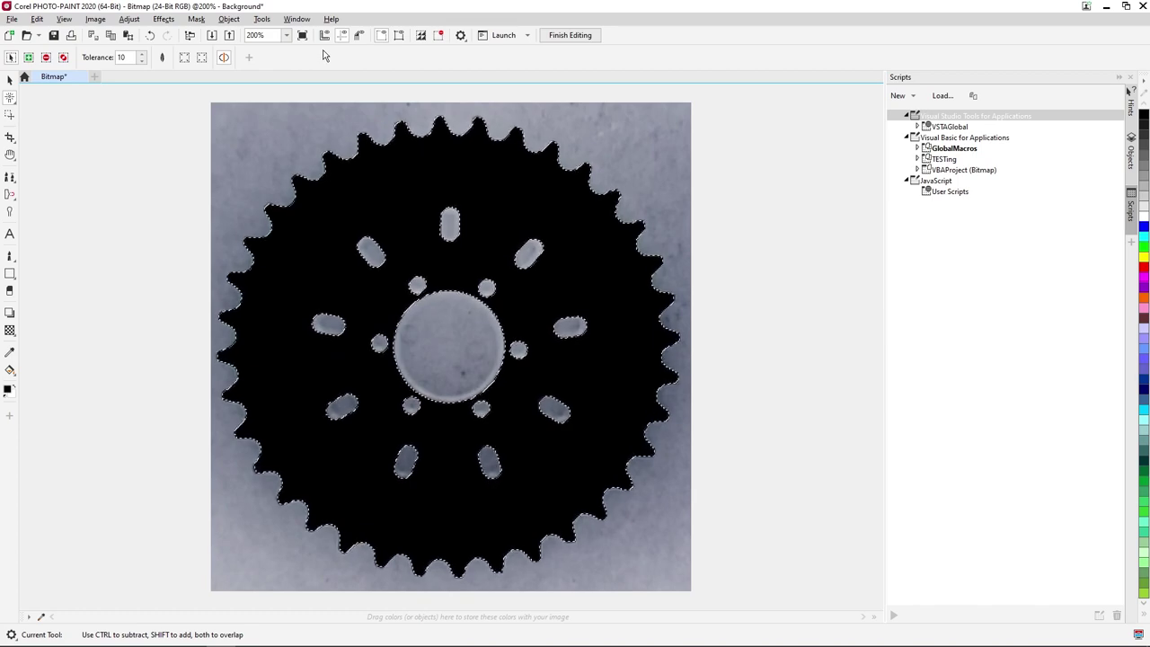
Clear everything outside the chainring to white, remove the mask, and save the bitmap back to CorelDRAW
click(421, 35)
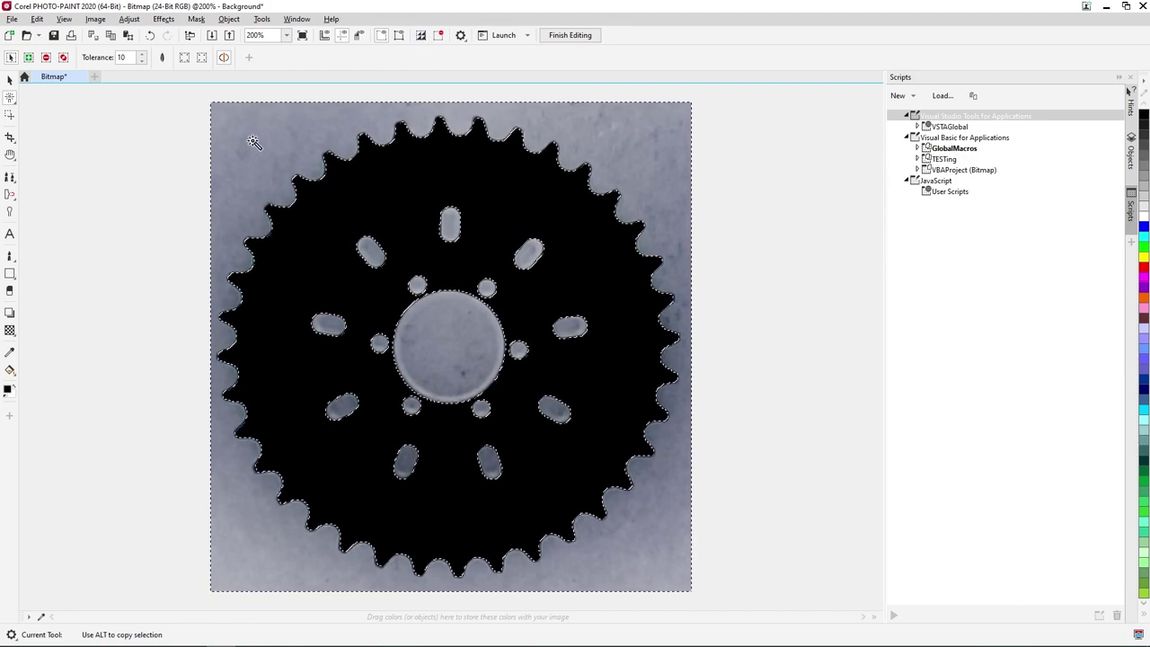
key(Delete)
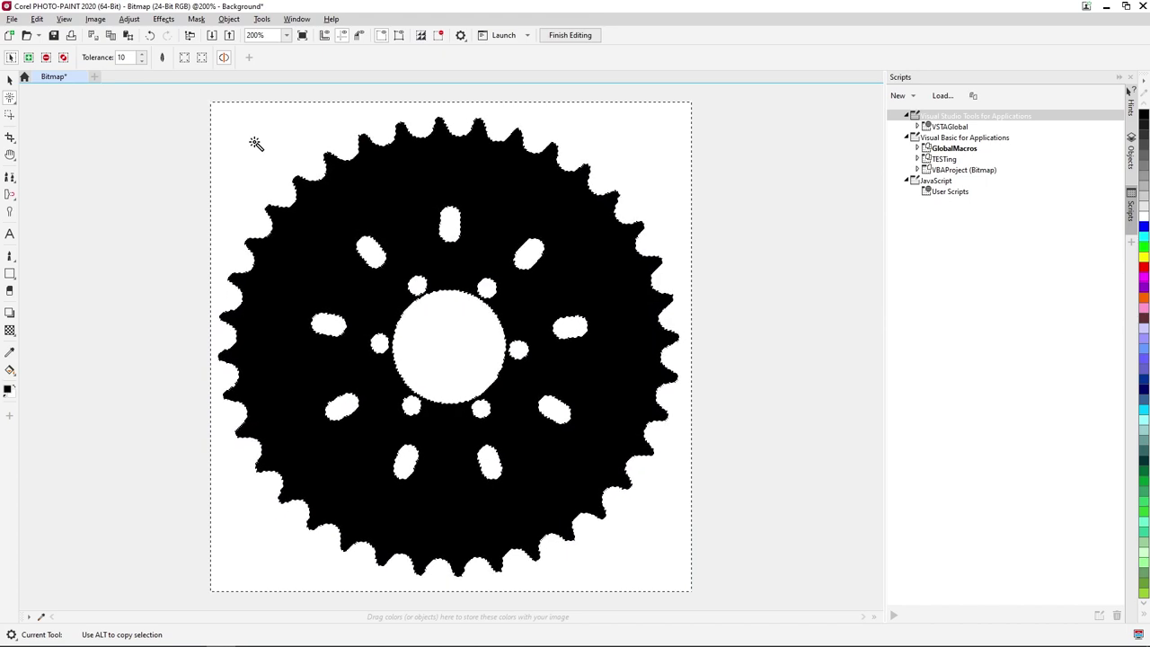
key(ctrl+shift+r)
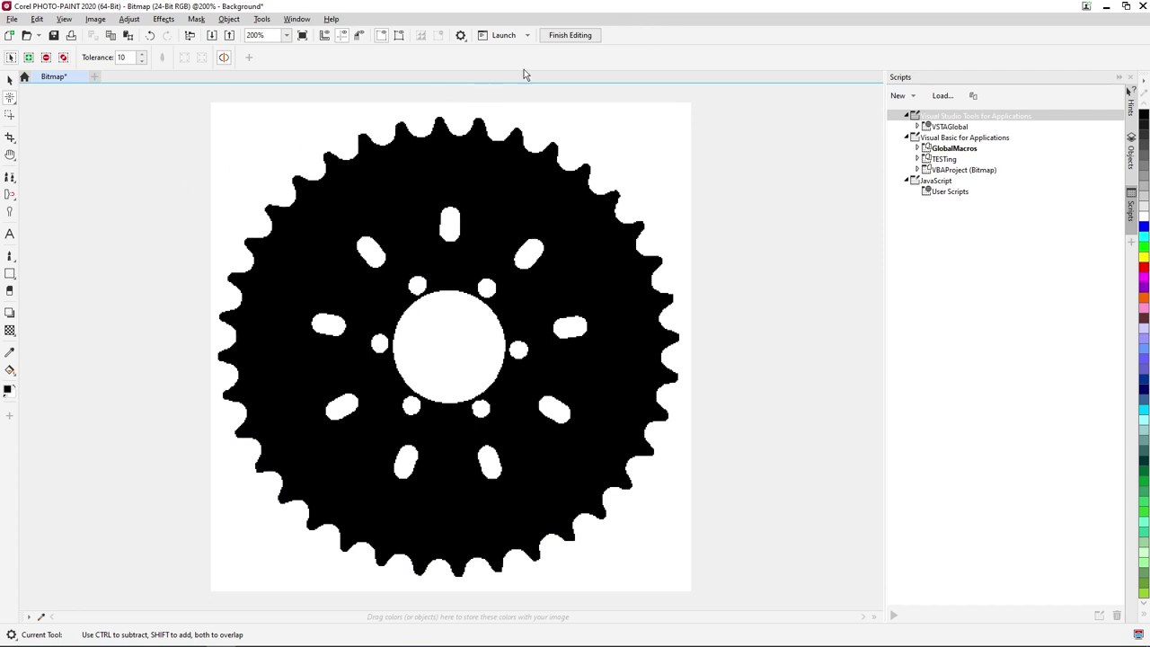
click(570, 35)
click(554, 359)
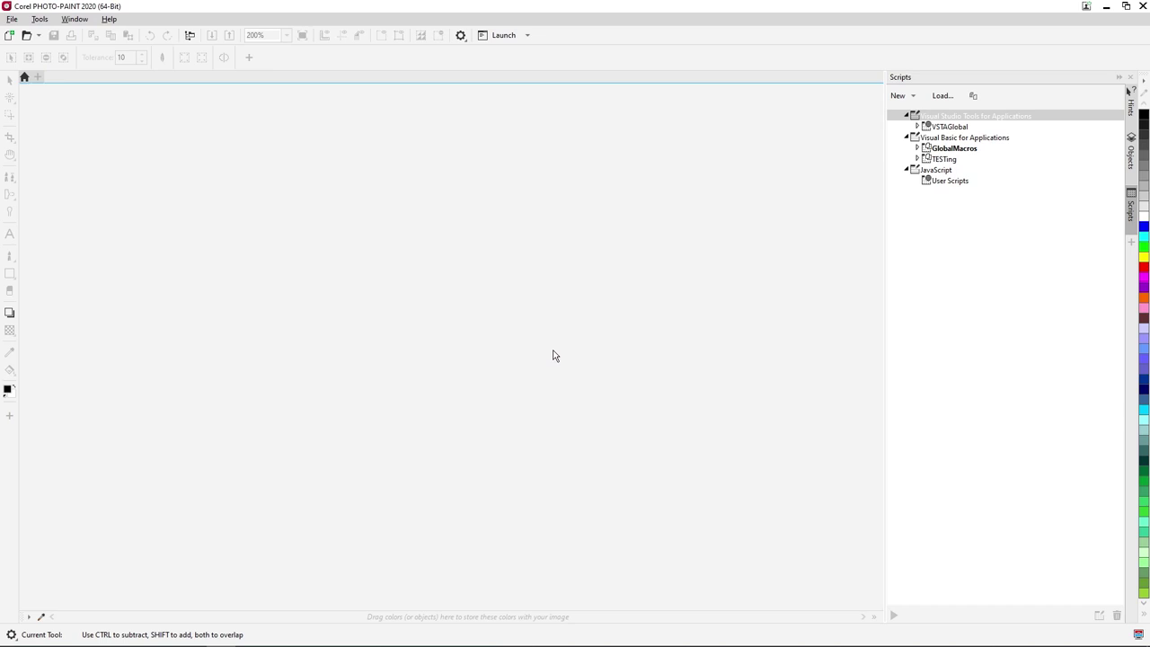
Select the cleaned gear bitmap in CorelDRAW and start a Low Quality Image outline trace
mouse_move(323, 634)
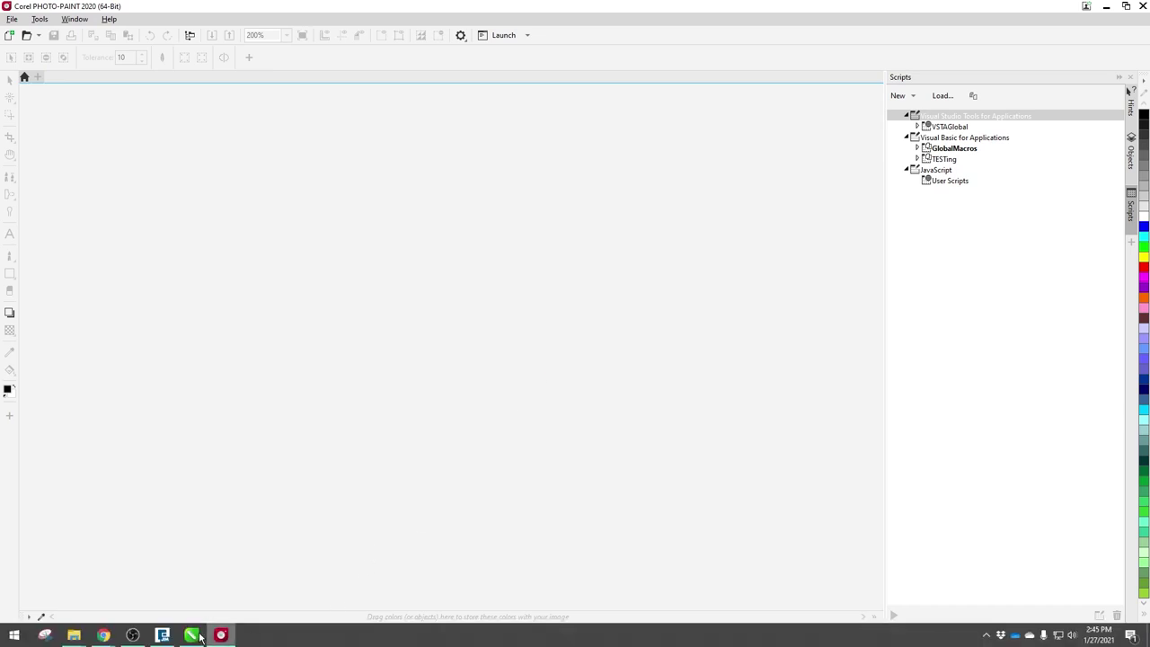
click(190, 635)
click(347, 515)
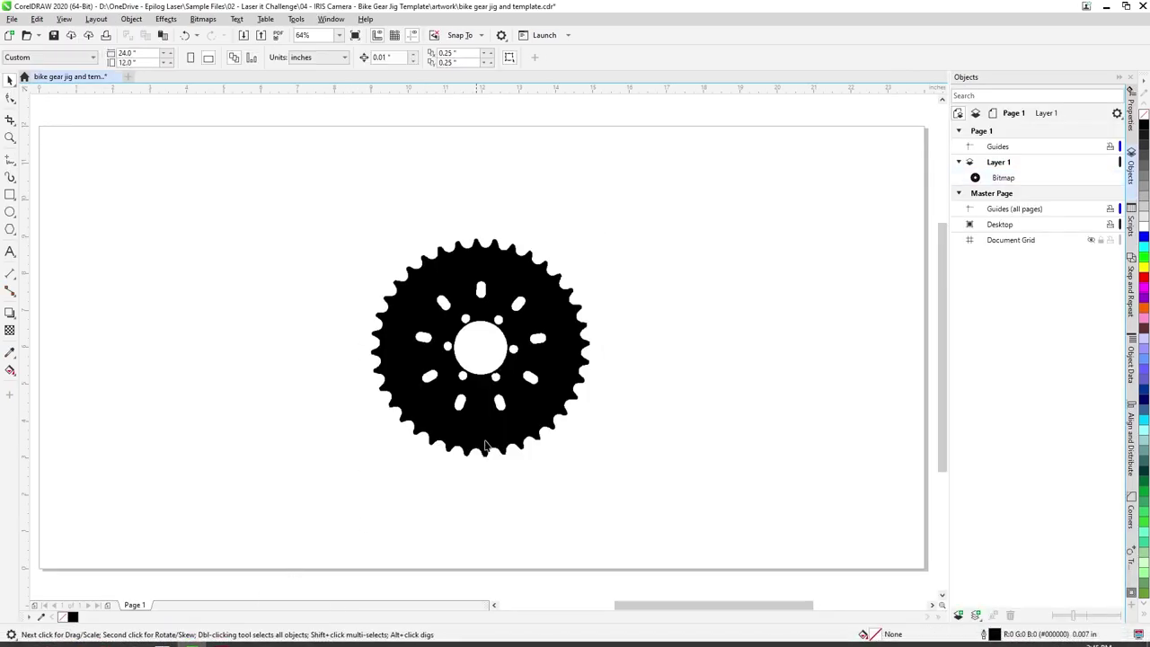
scroll(476, 366, up, 2)
click(544, 336)
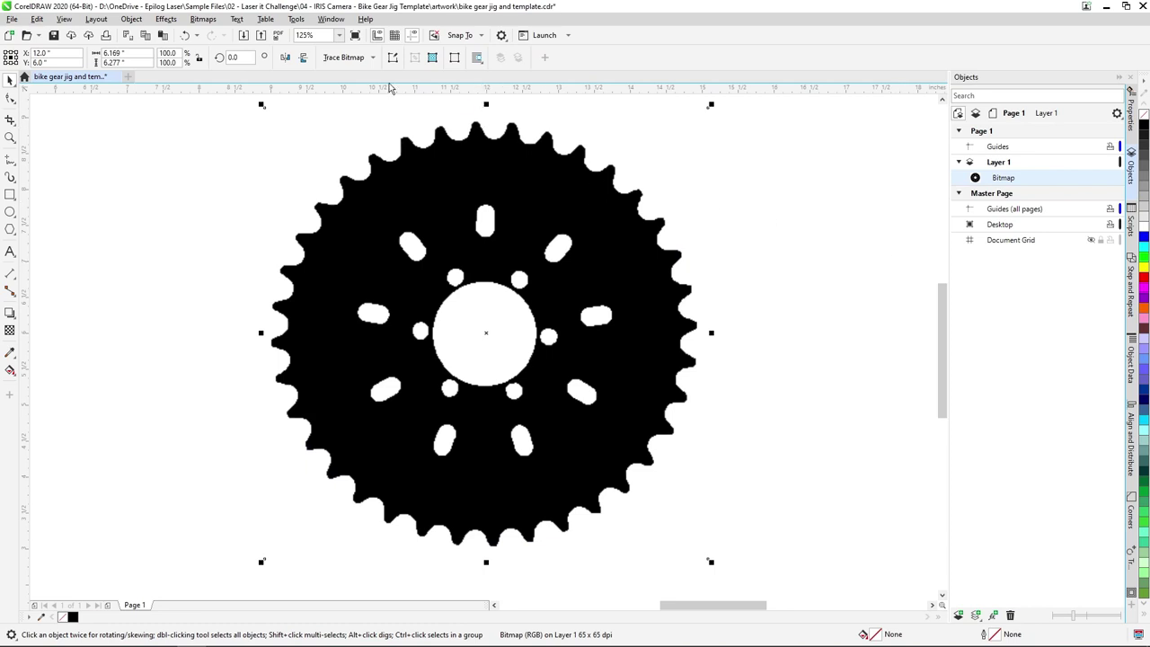
click(350, 57)
mouse_move(371, 99)
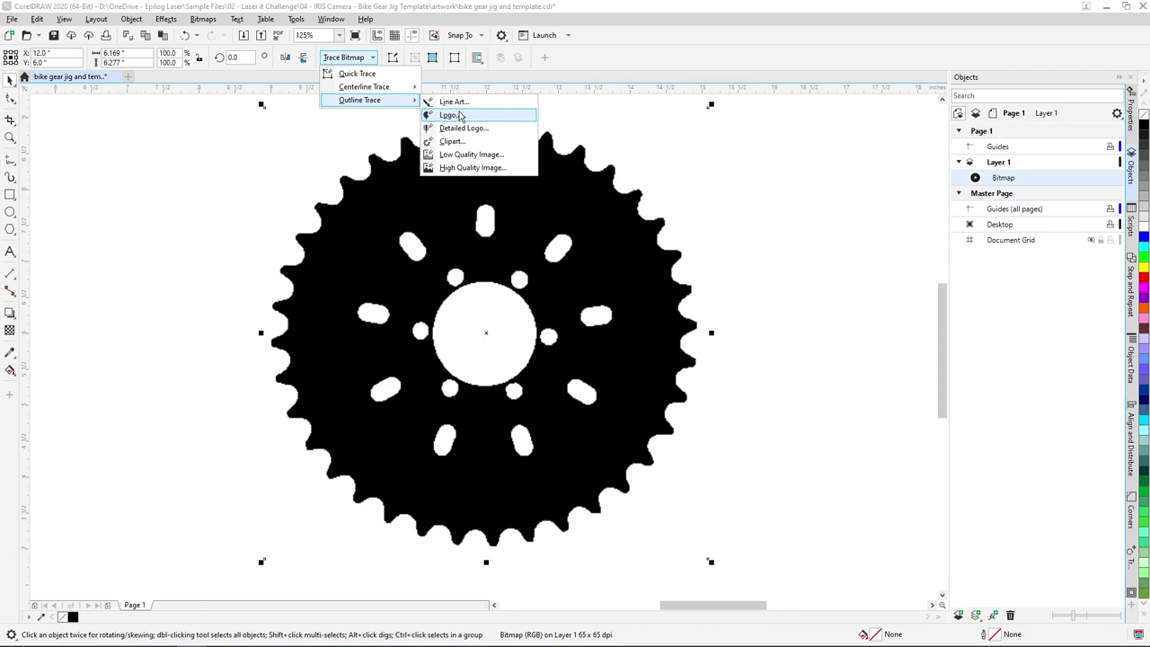
click(460, 159)
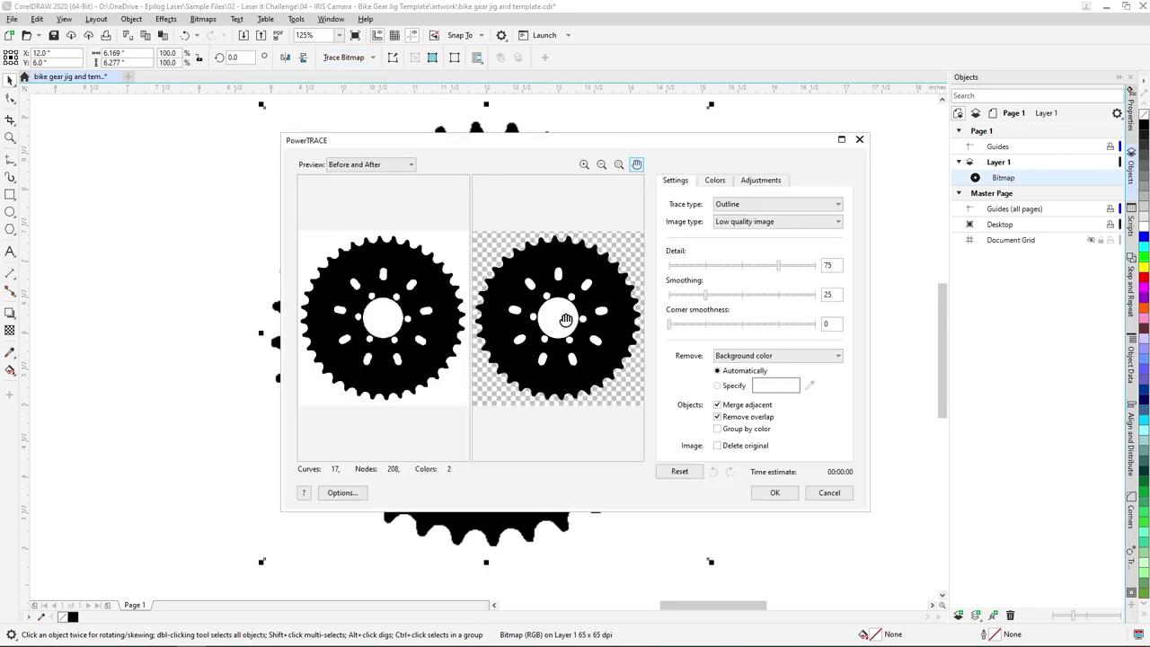
Trace the gear with detail 100 and smoothing 31 in the maximized PowerTRACE dialog
click(840, 139)
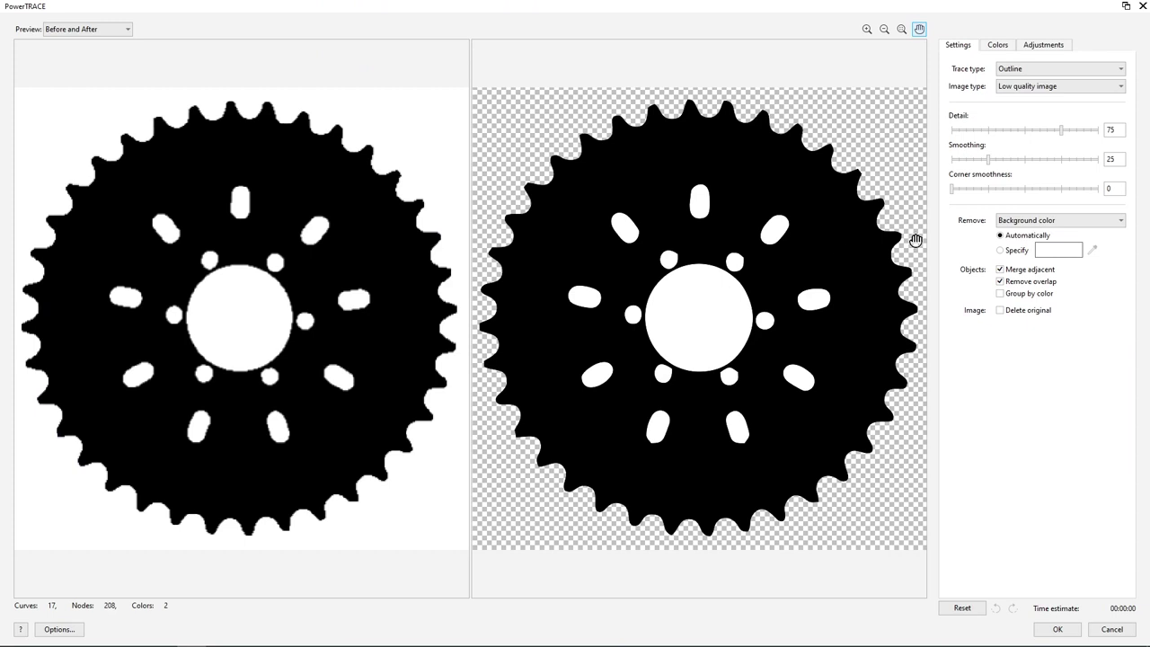
click(998, 47)
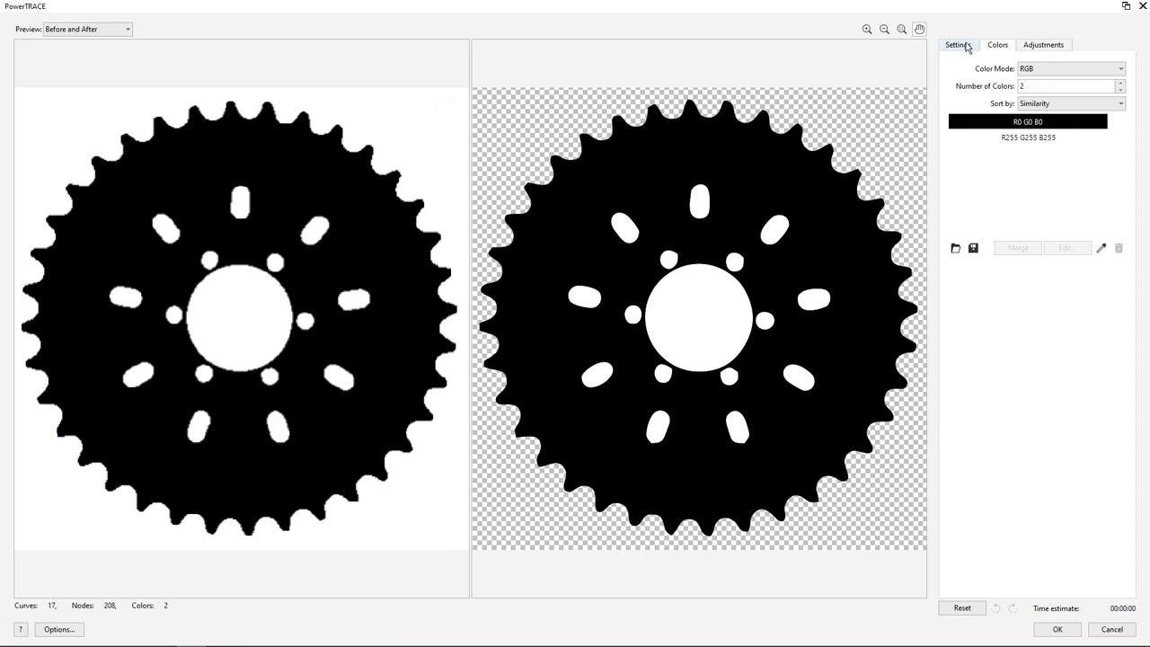
click(967, 47)
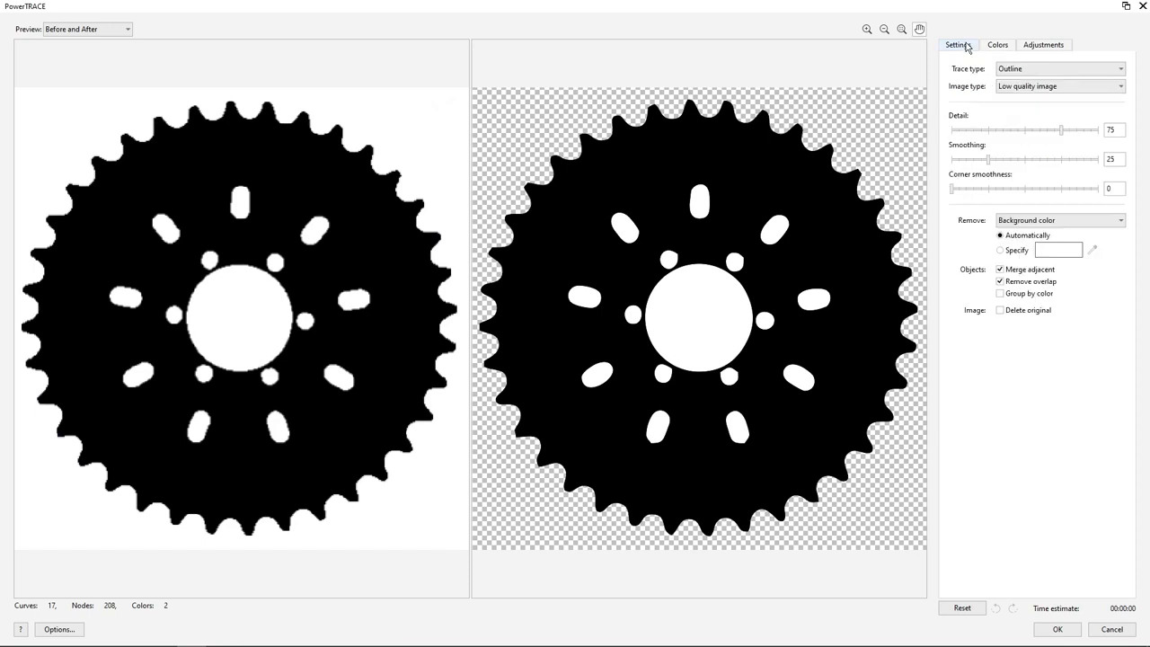
drag(1065, 132, 1128, 132)
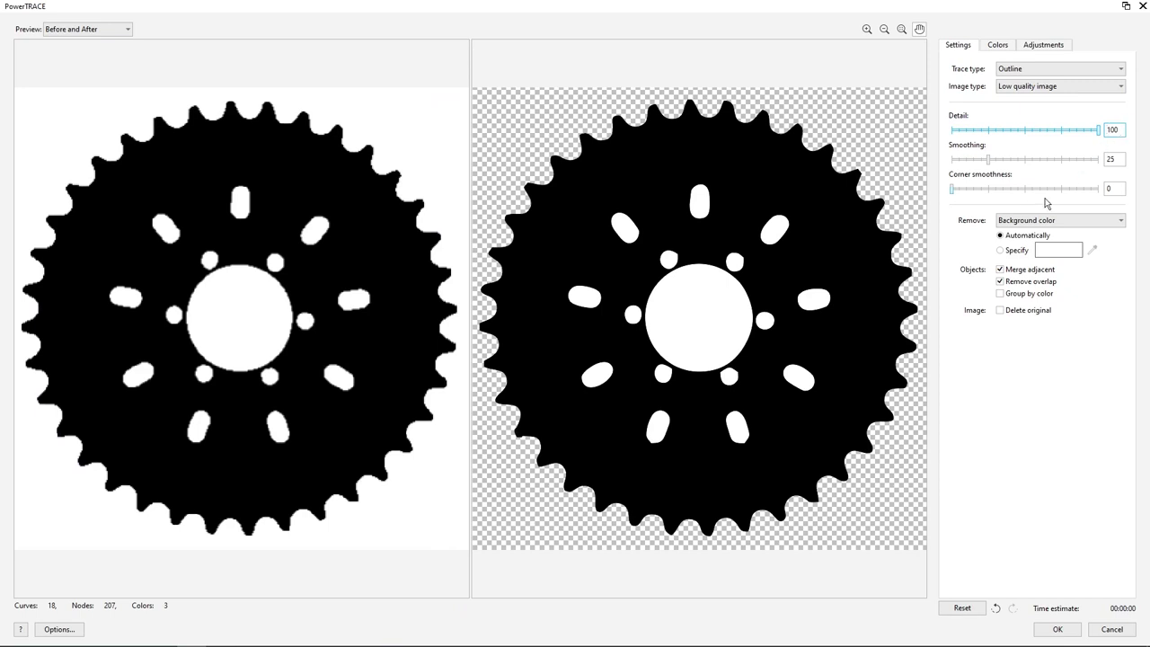
drag(988, 160, 997, 164)
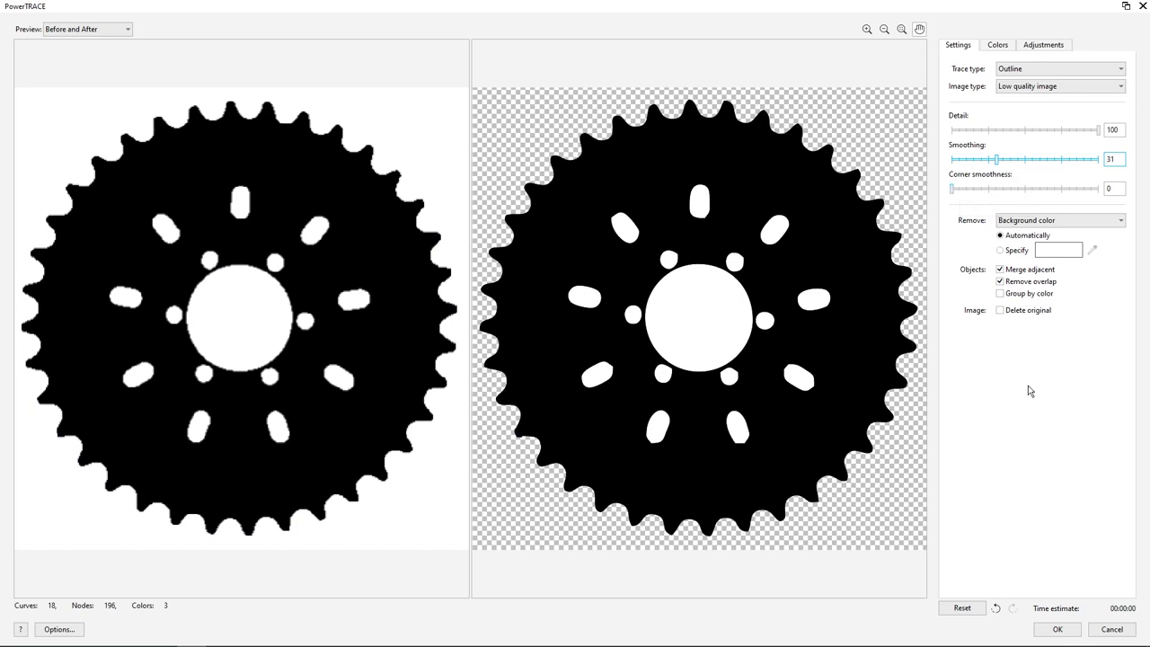
click(1057, 629)
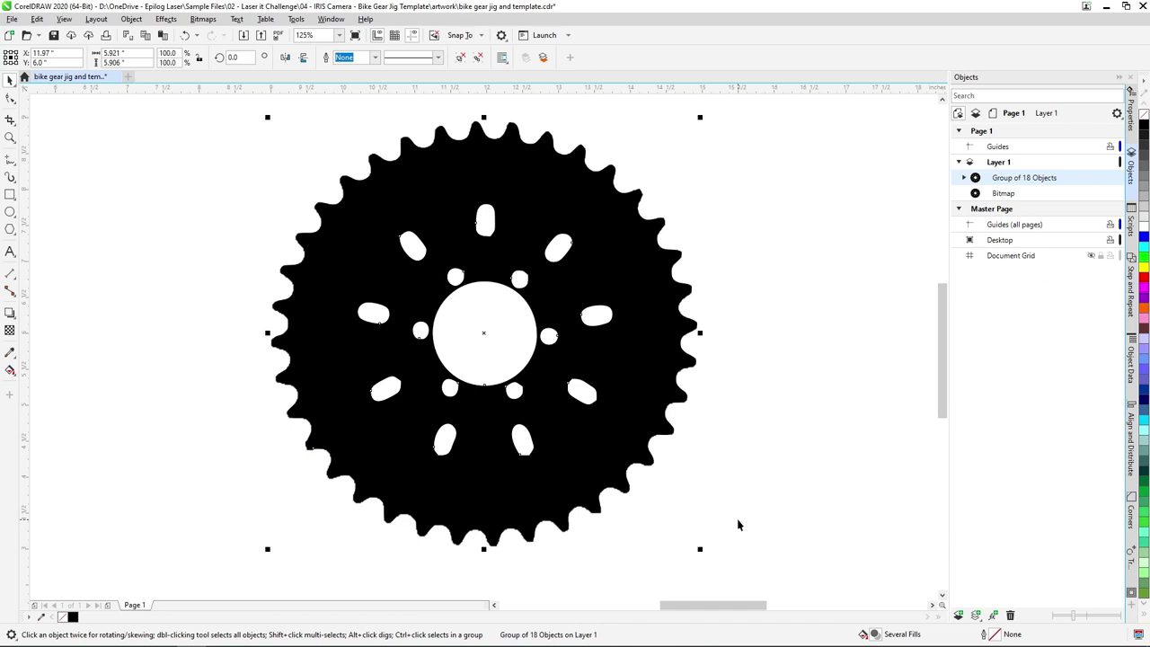
Move the traced gear aside and drop the original bitmap off the page at lower left
scroll(630, 455, down, 2)
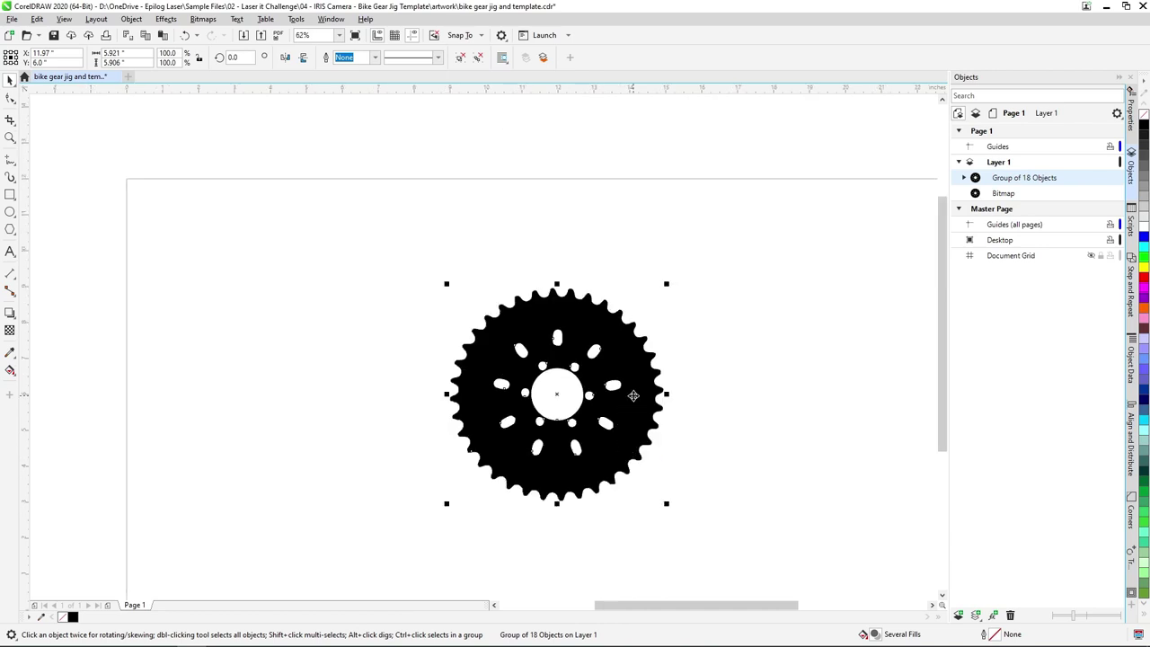
drag(633, 398, 350, 408)
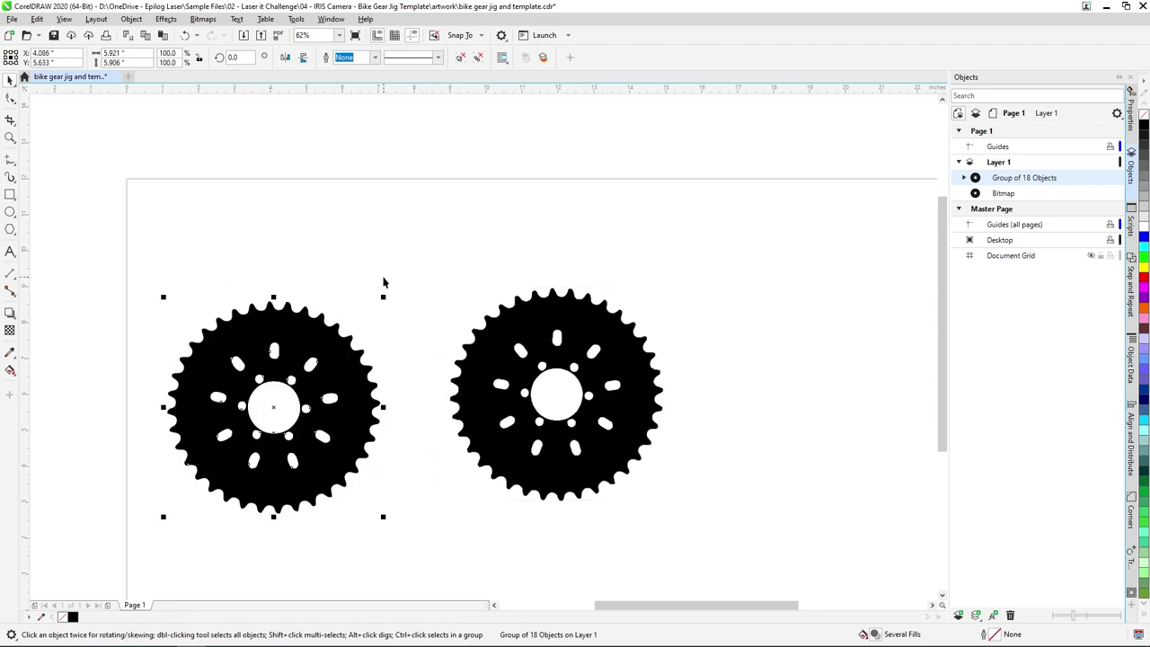
click(439, 296)
scroll(440, 291, down, 2)
drag(513, 373, 232, 470)
click(263, 344)
scroll(333, 348, up, 2)
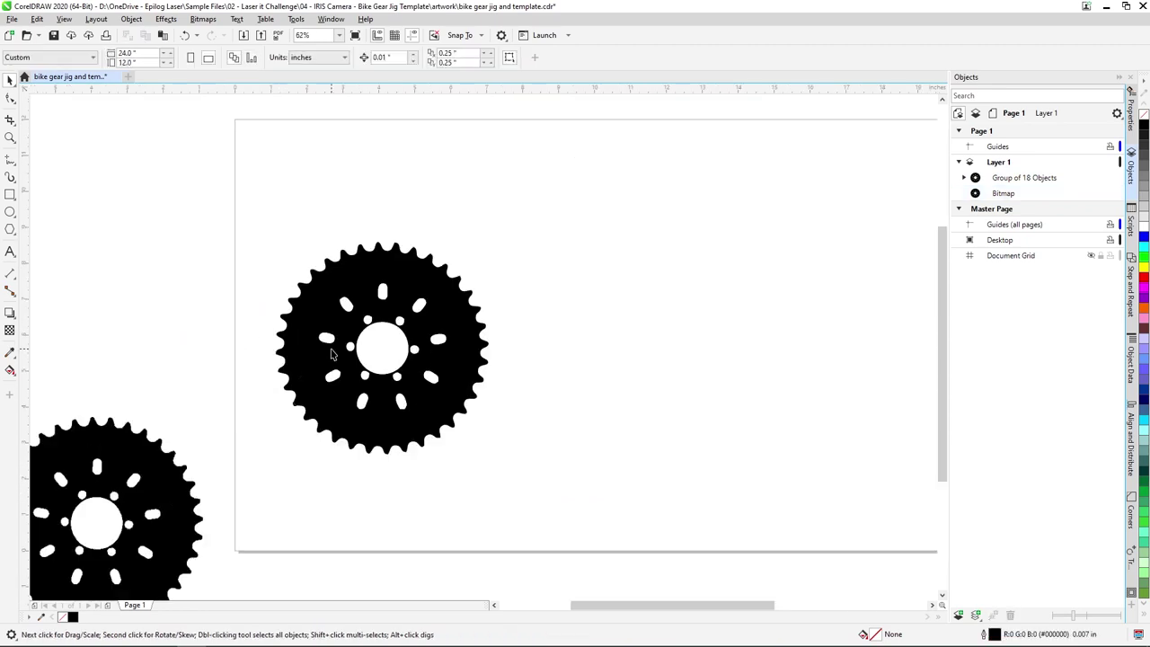
Place the traced gear group in the page's top-left corner, panning toward the left edge
click(449, 387)
drag(450, 386, 417, 274)
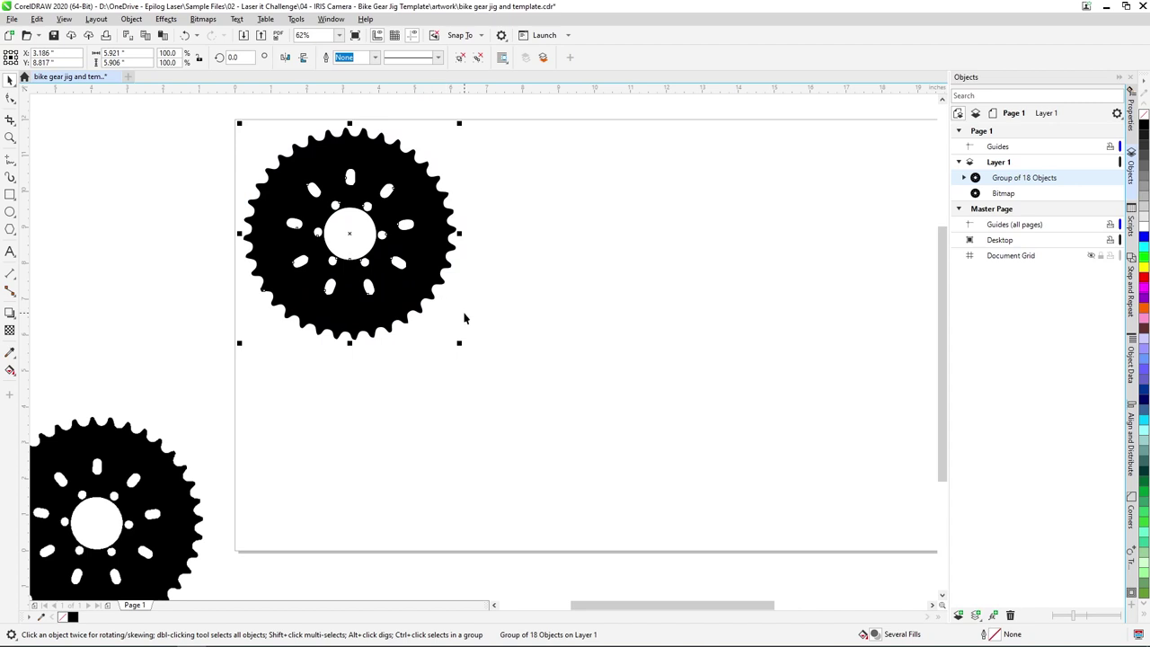
key(h)
drag(464, 318, 408, 294)
key(space)
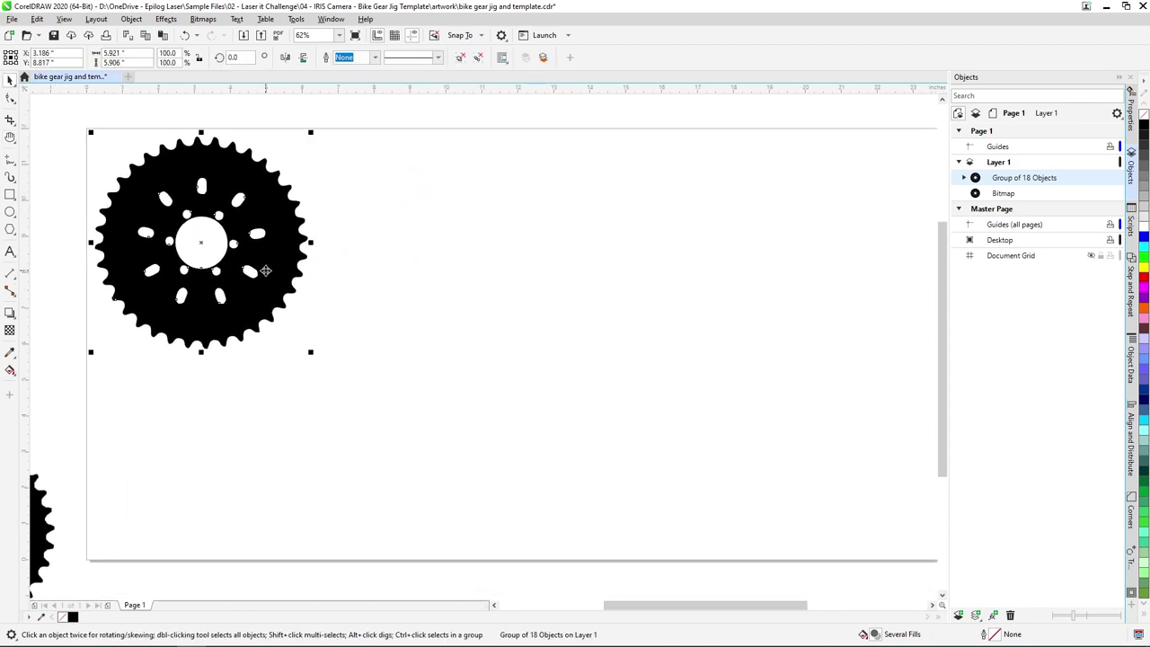
Break the traced gear apart, delete the inner slot and hole shapes, and keep only the outer toothed outline
right_click(261, 273)
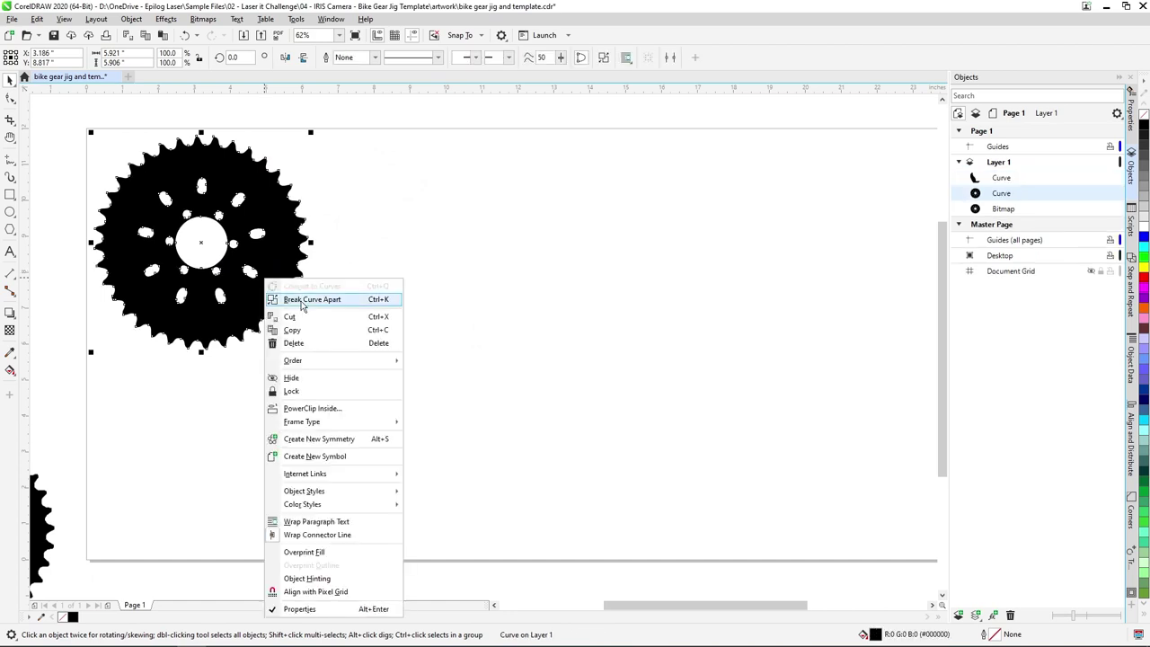
click(298, 302)
click(353, 306)
click(277, 273)
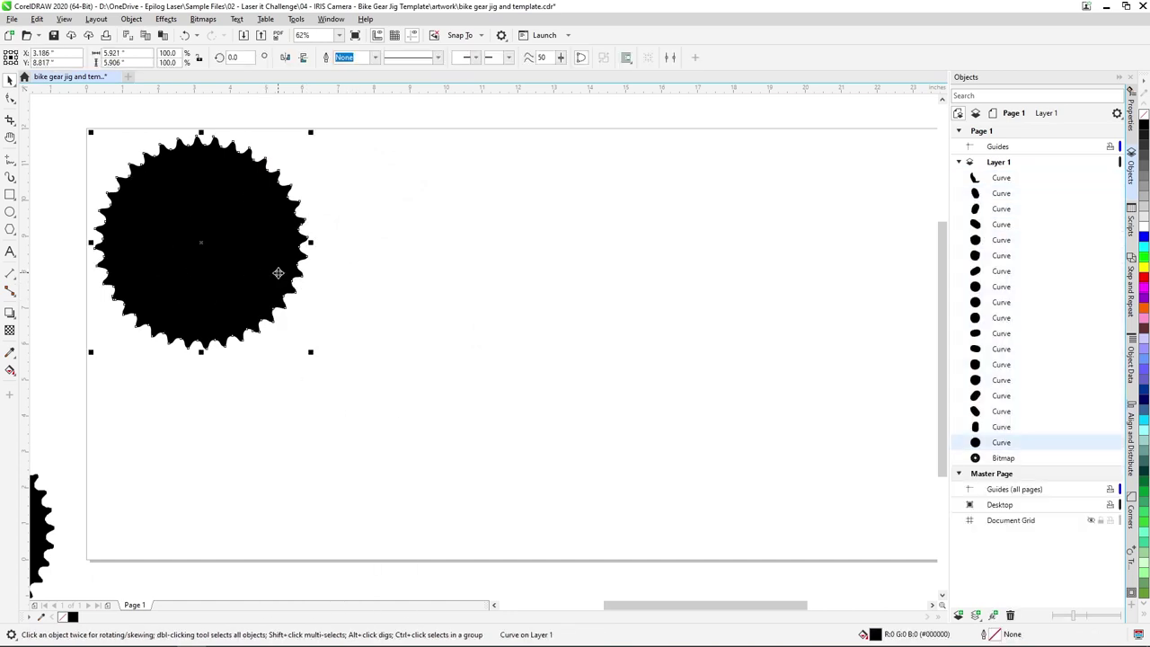
key(Delete)
drag(112, 155, 332, 337)
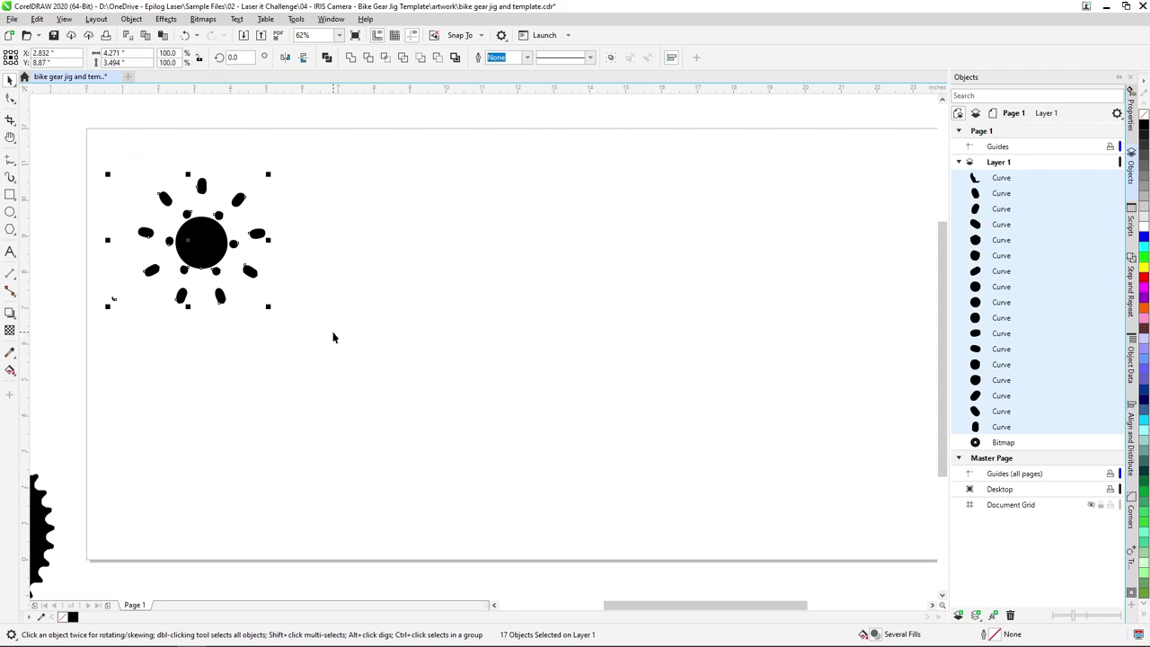
key(Delete)
key(ctrl+f)
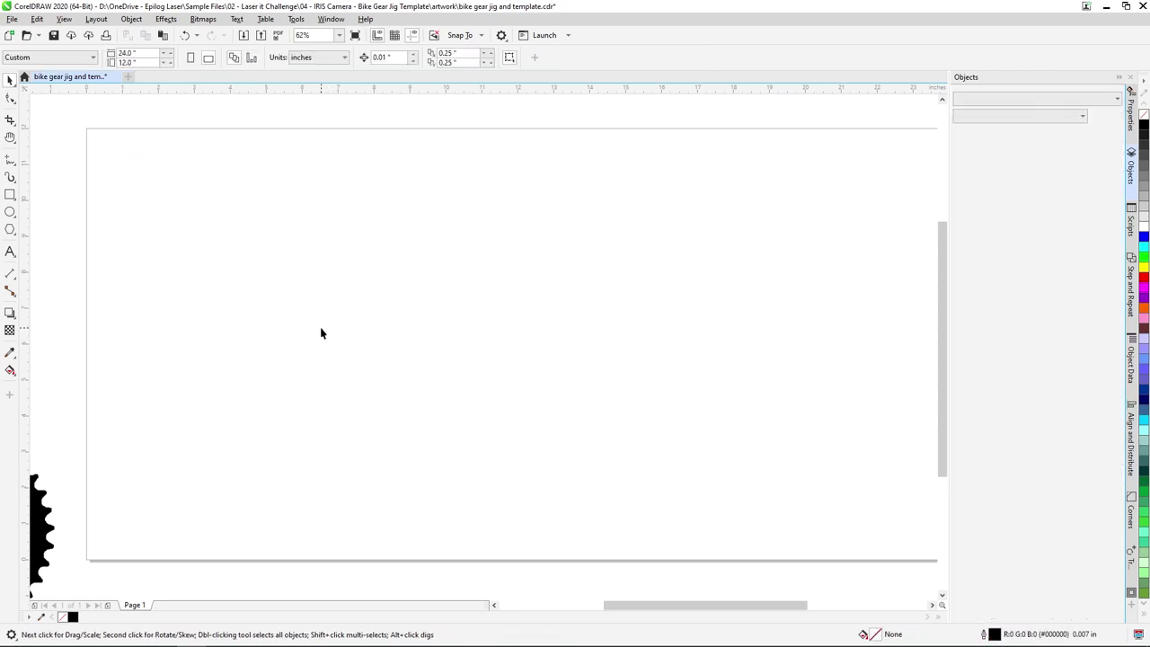
key(ctrl+v)
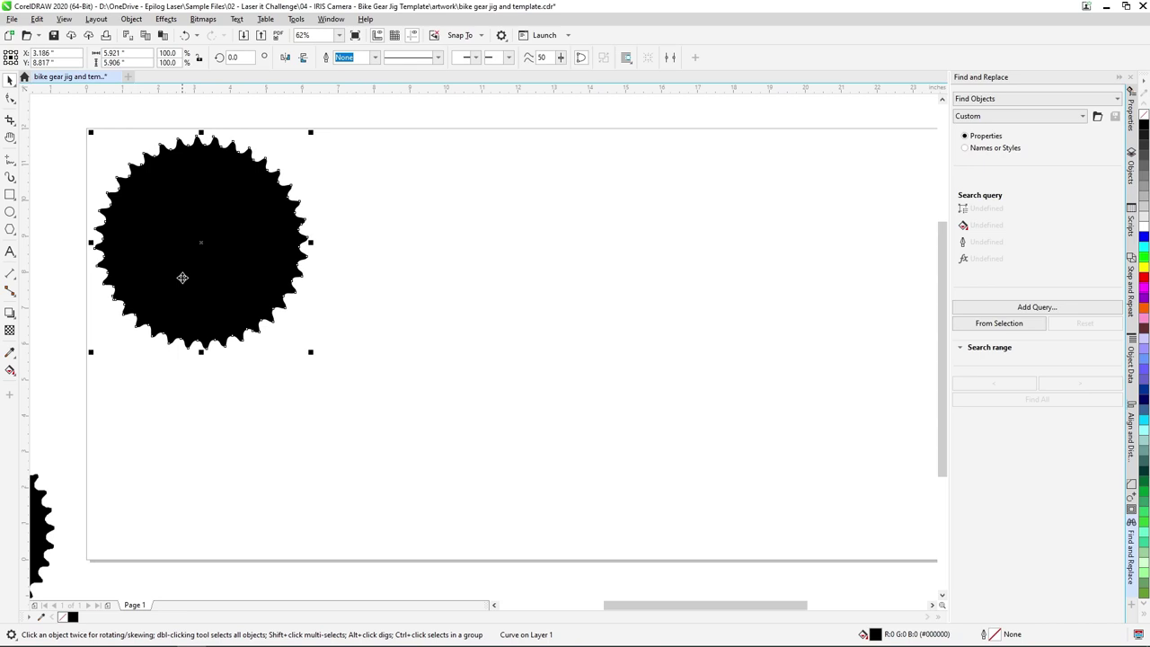
Copy the gear directly below the original, centre the two, and select the pair
drag(182, 278, 189, 483)
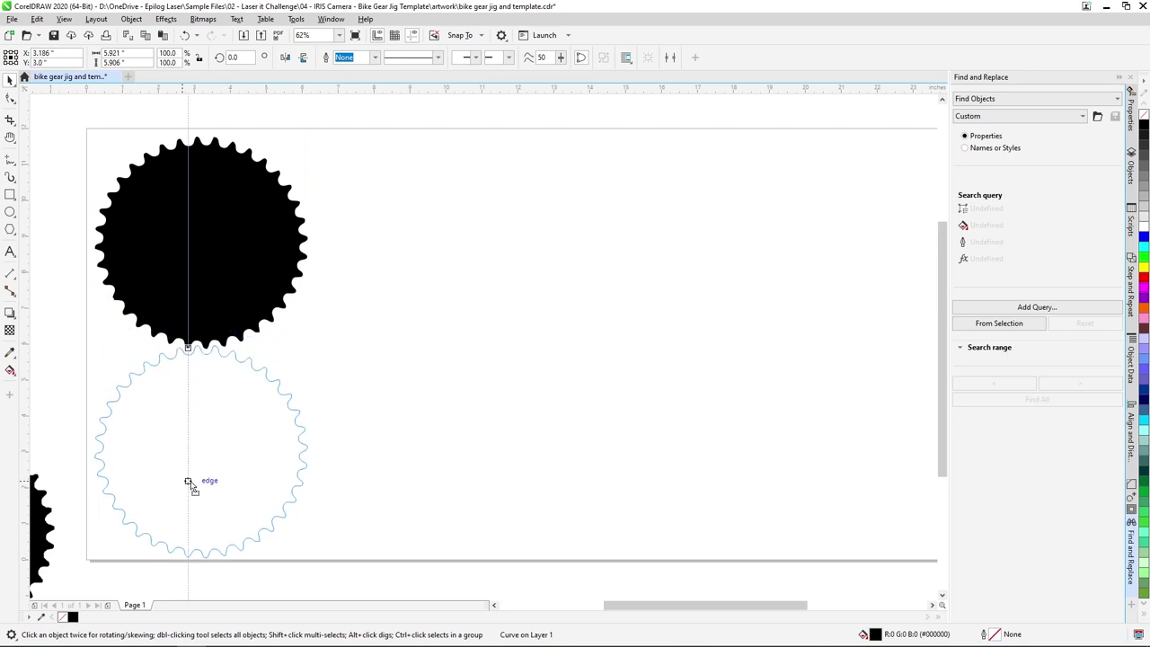
drag(189, 482, 191, 482)
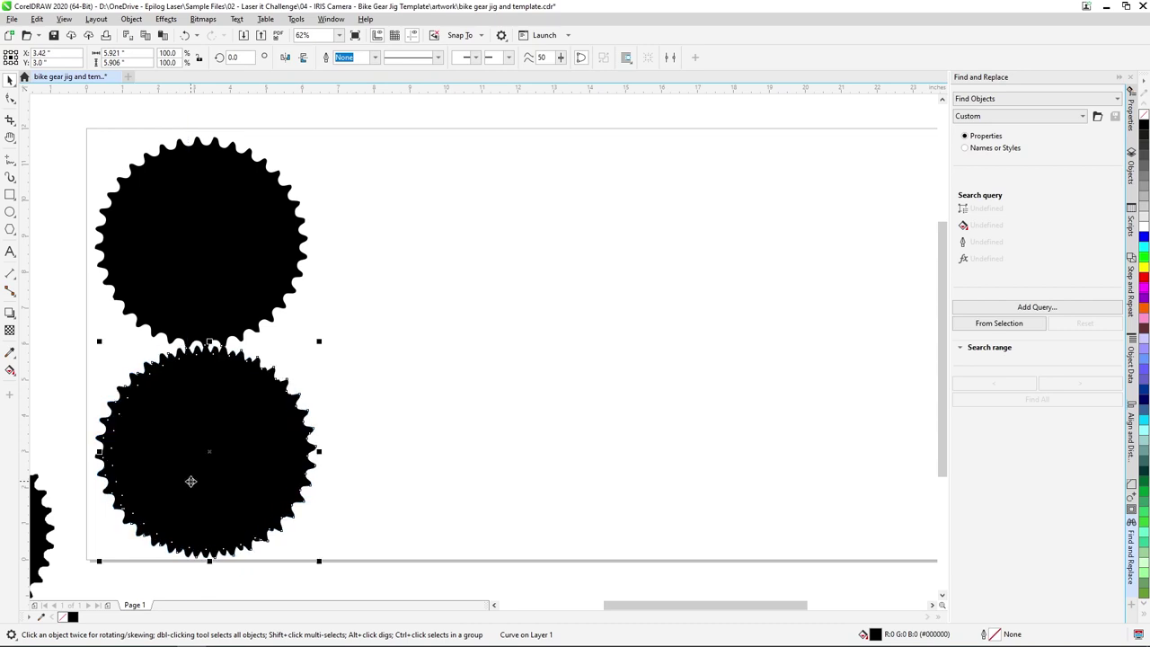
key(Escape)
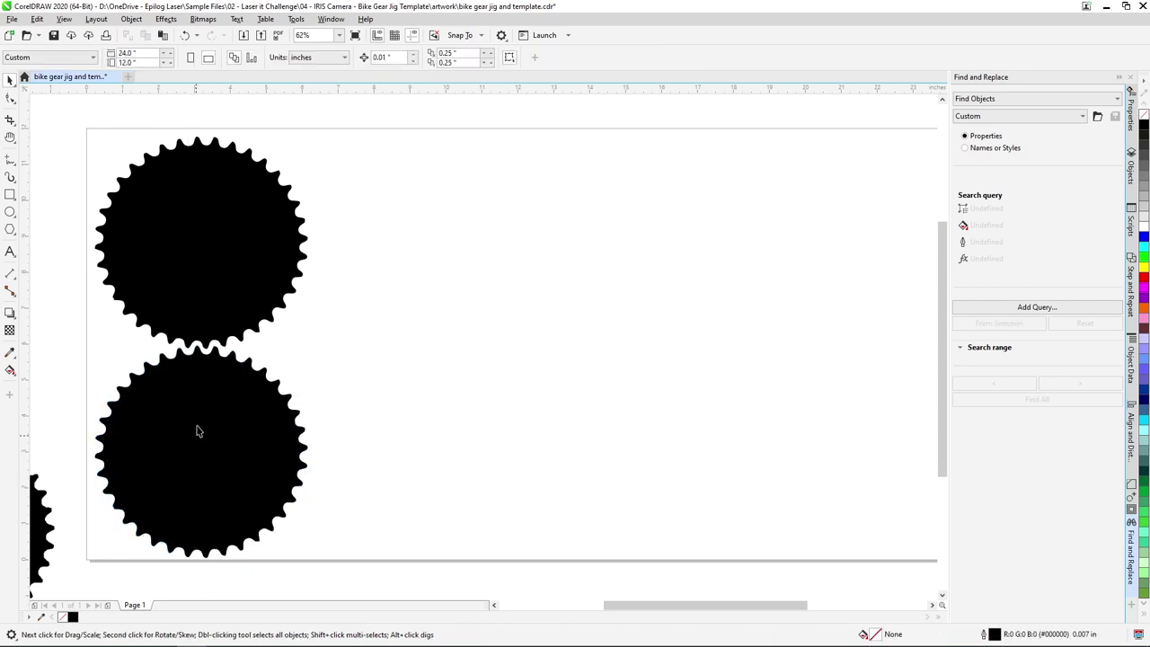
click(204, 315)
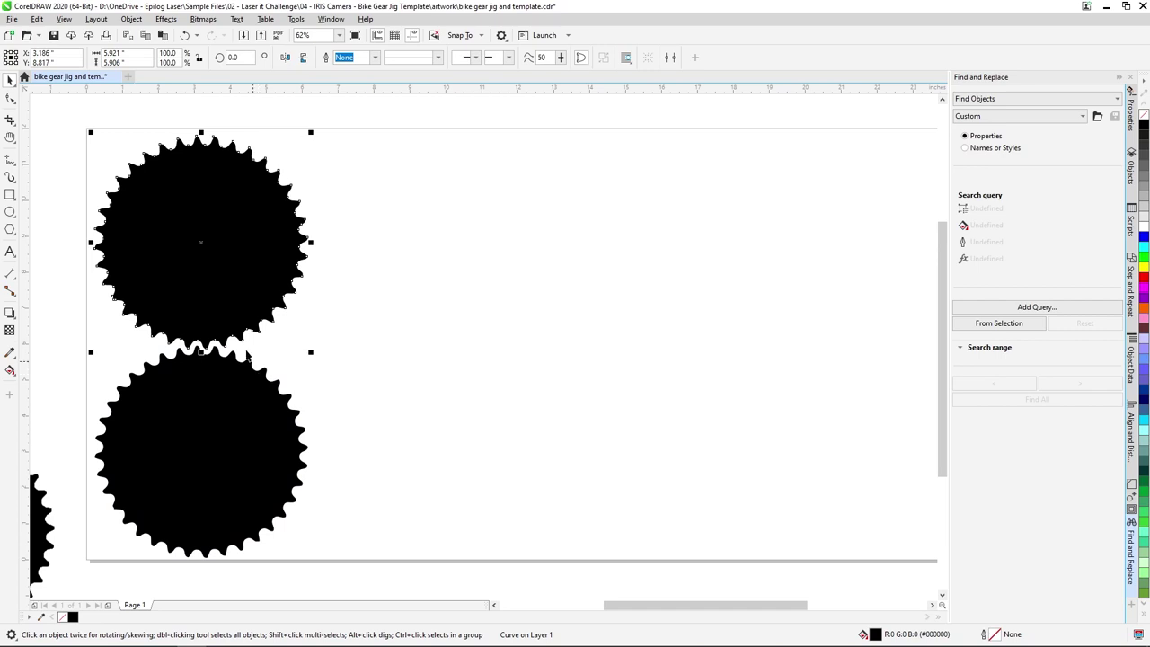
drag(214, 271, 214, 267)
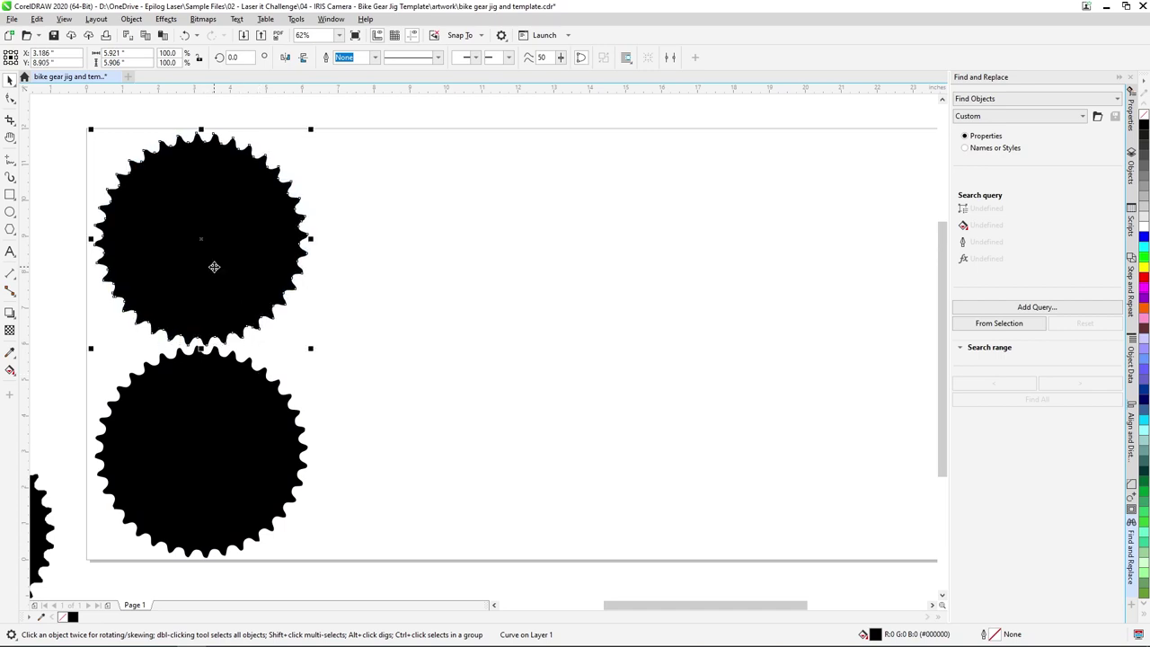
click(214, 419)
drag(210, 447, 716, 415)
click(247, 278)
shift+click(230, 436)
Drop copies of the gear pair into columns two, three and four, undoing a stray copy
right_click(432, 418)
right_click(642, 417)
right_click(855, 413)
key(ctrl+z)
key(h)
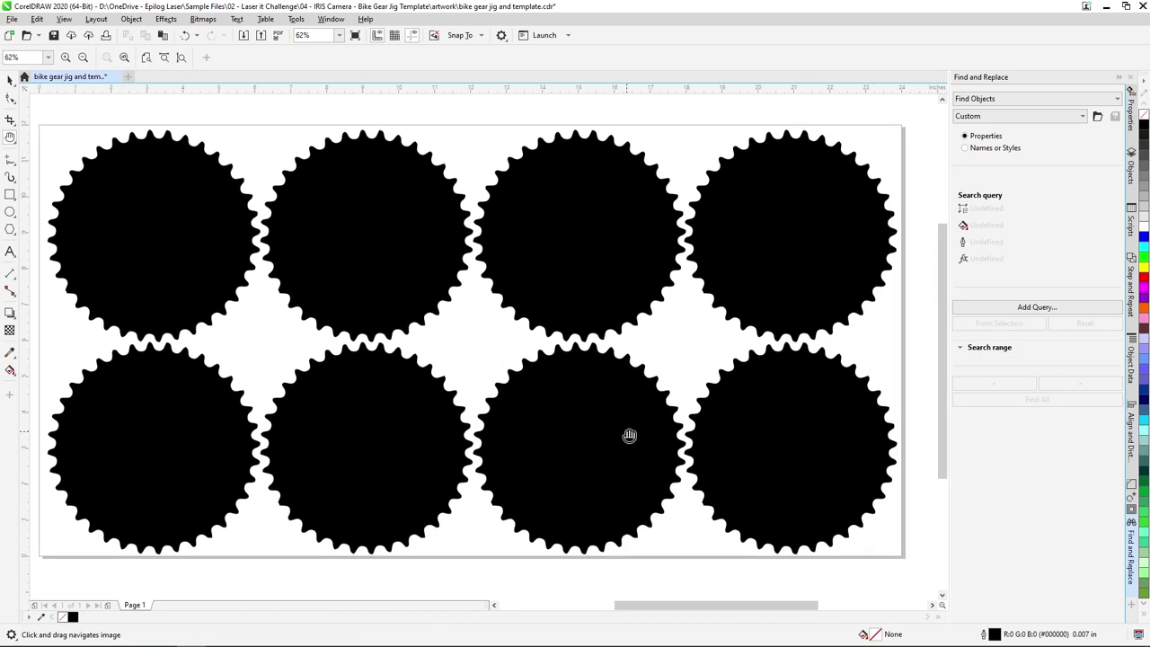
key(space)
Select all eight gears and give them a black outline with no fill
click(213, 257)
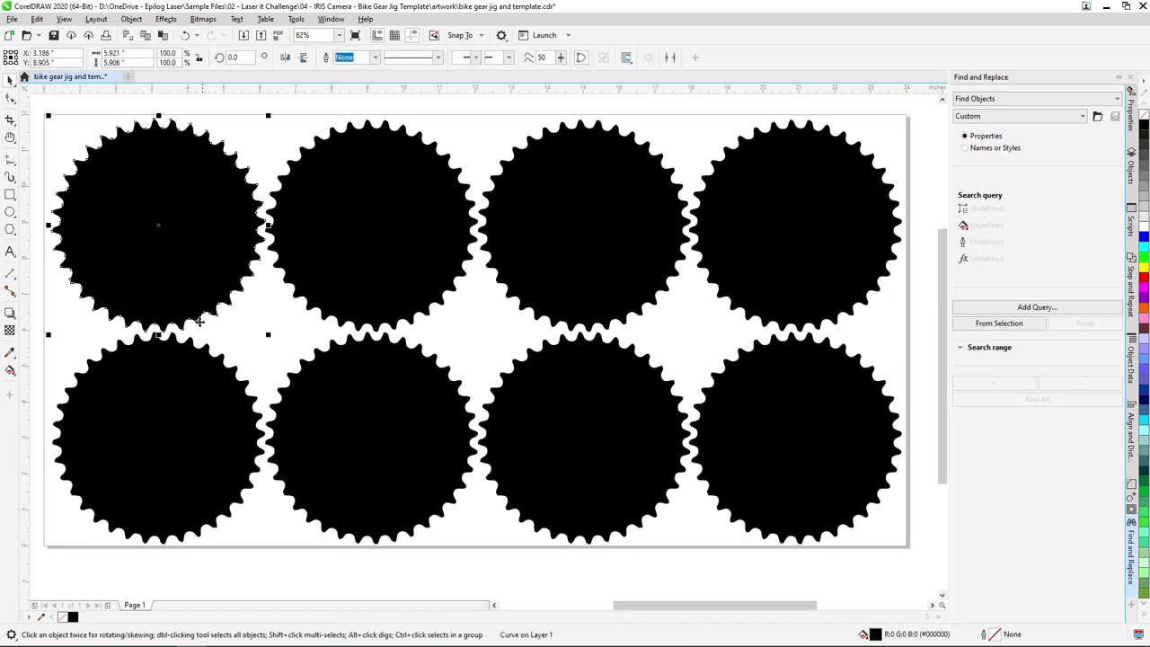
shift+click(344, 274)
shift+click(356, 406)
shift+click(577, 250)
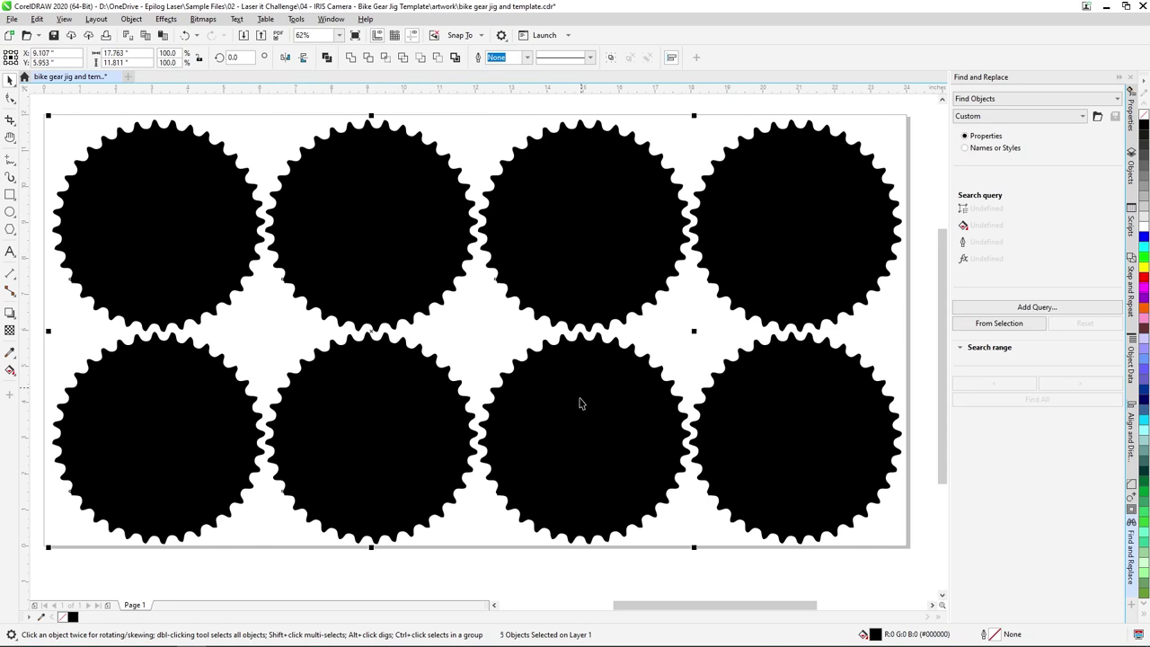
shift+click(580, 406)
shift+click(770, 273)
shift+click(810, 420)
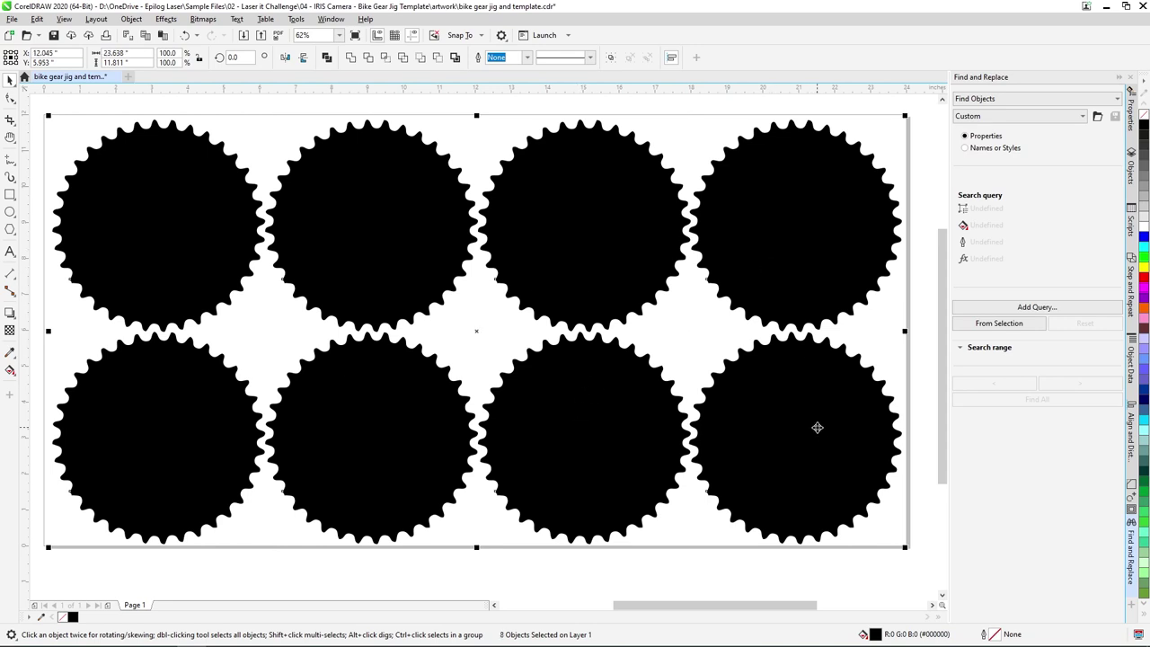
right_click(1145, 128)
click(1143, 115)
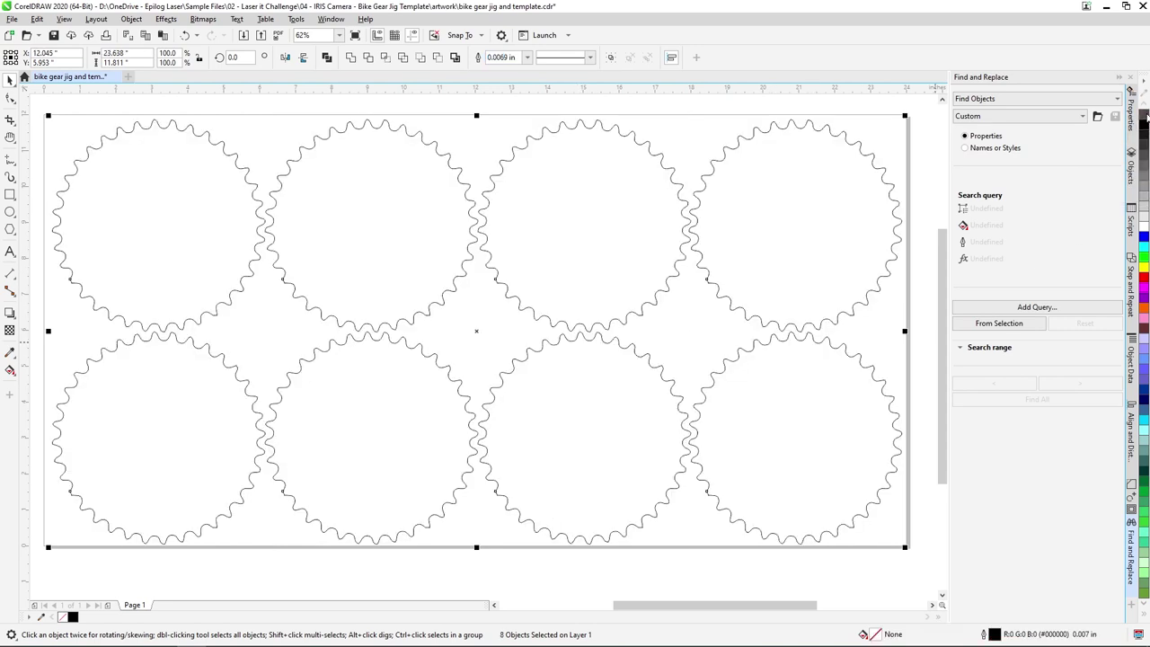
Move the black sprocket artwork up beside the gear sheet and zoom in on both
scroll(442, 254, down, 2)
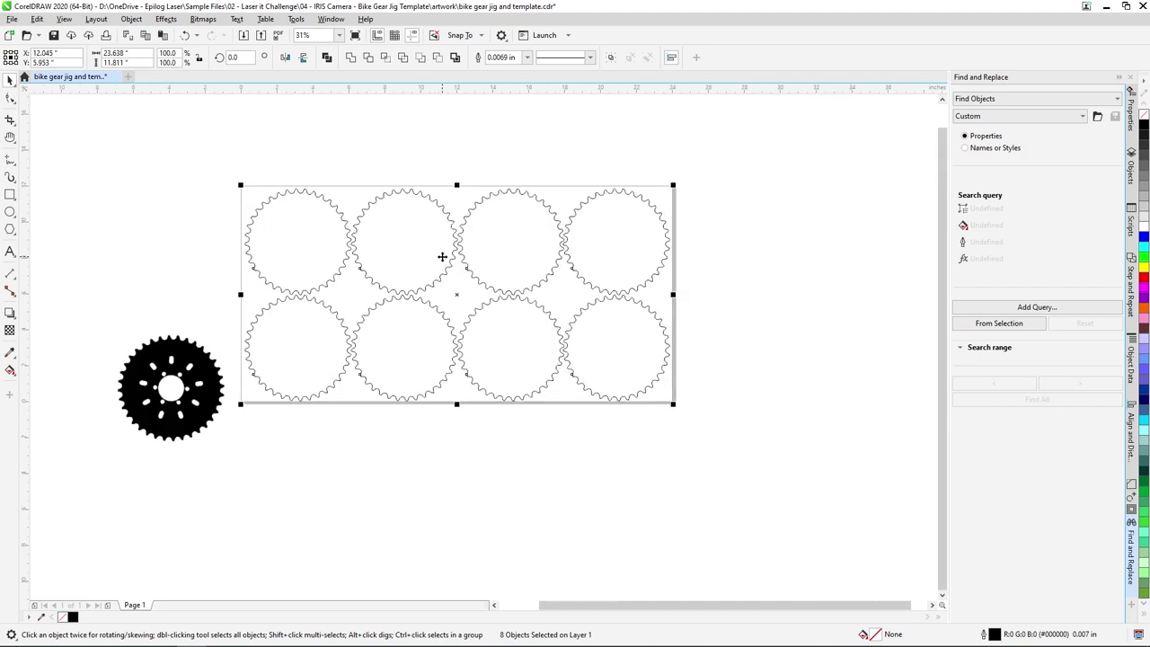
click(351, 464)
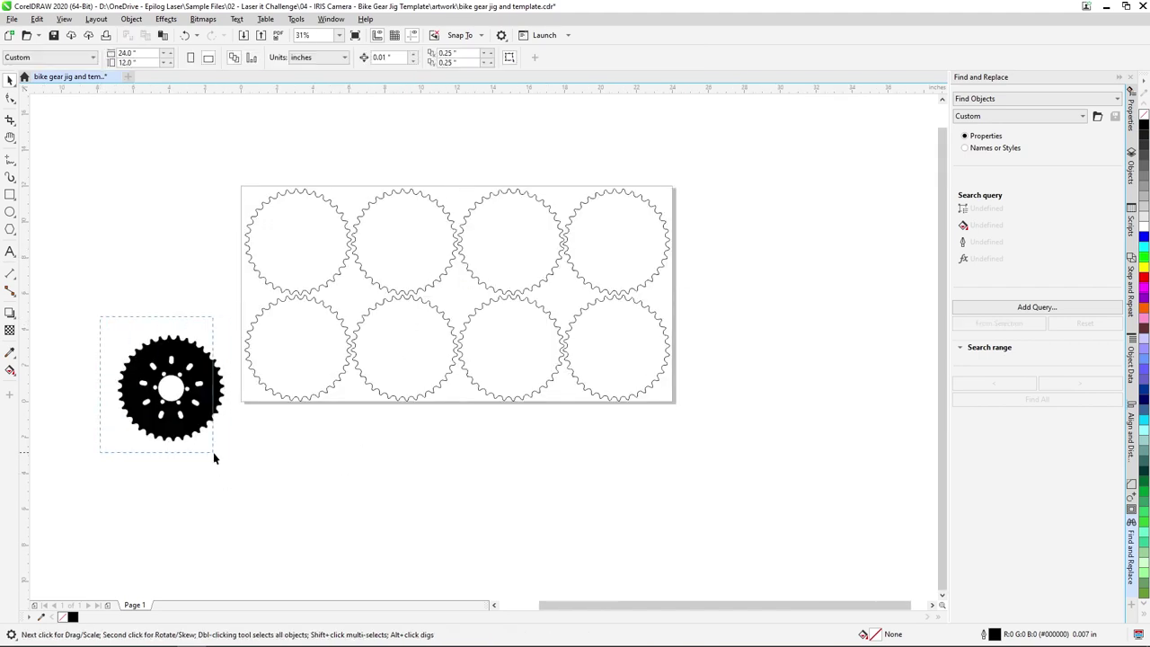
click(216, 382)
drag(215, 382, 224, 243)
key(z)
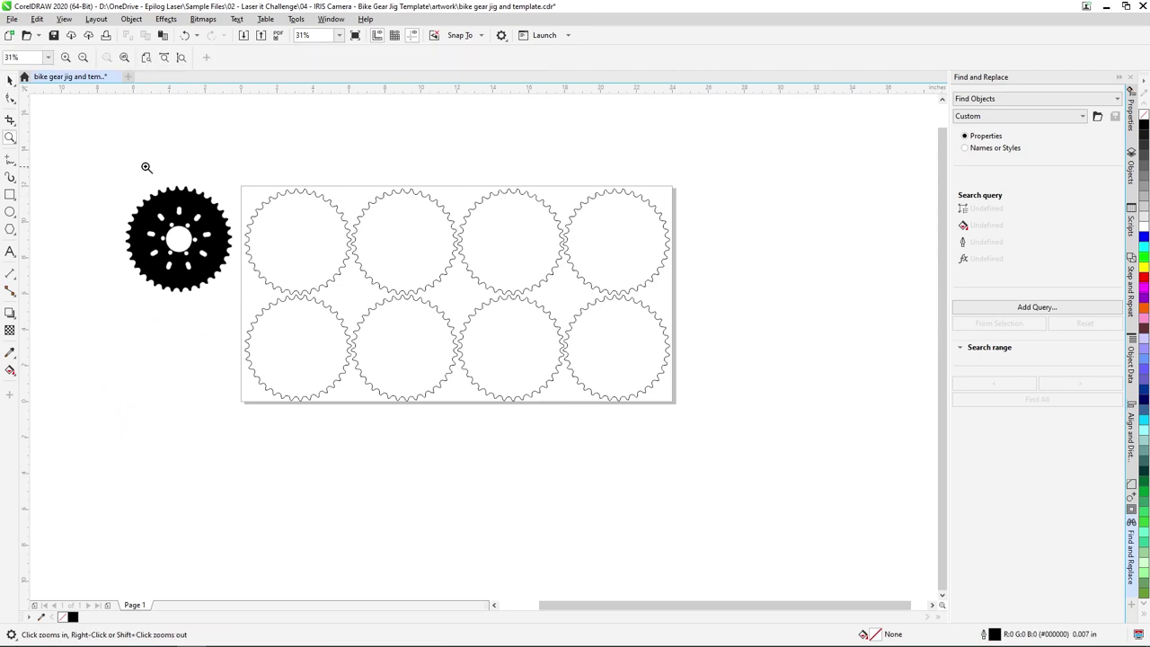
drag(121, 158, 691, 418)
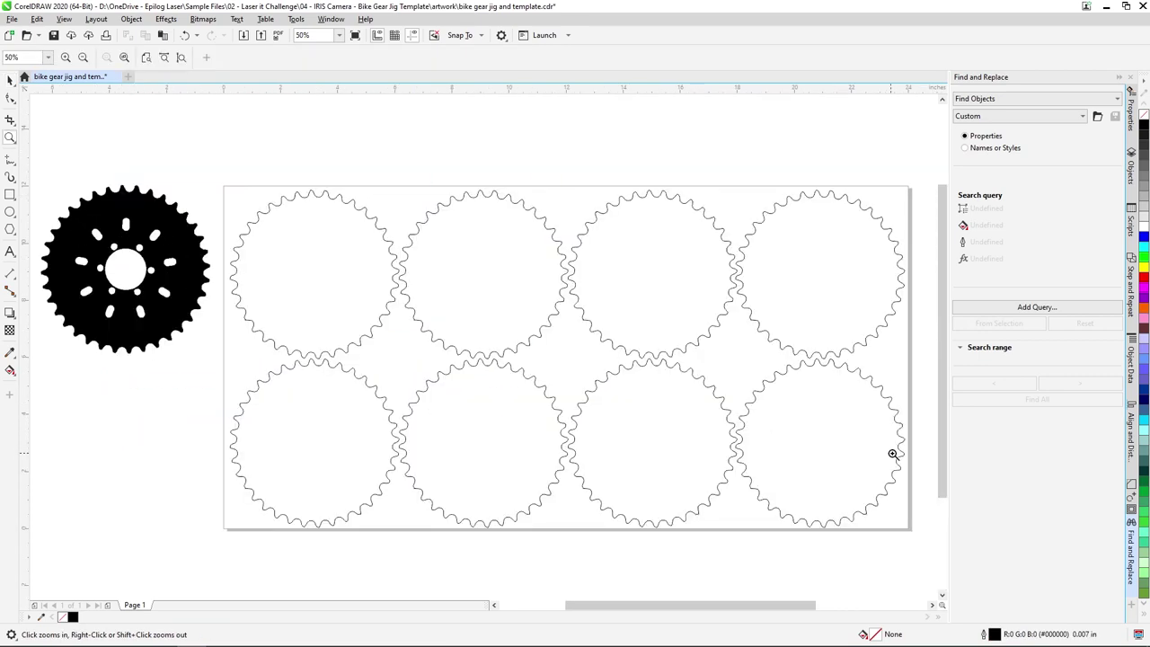
key(space)
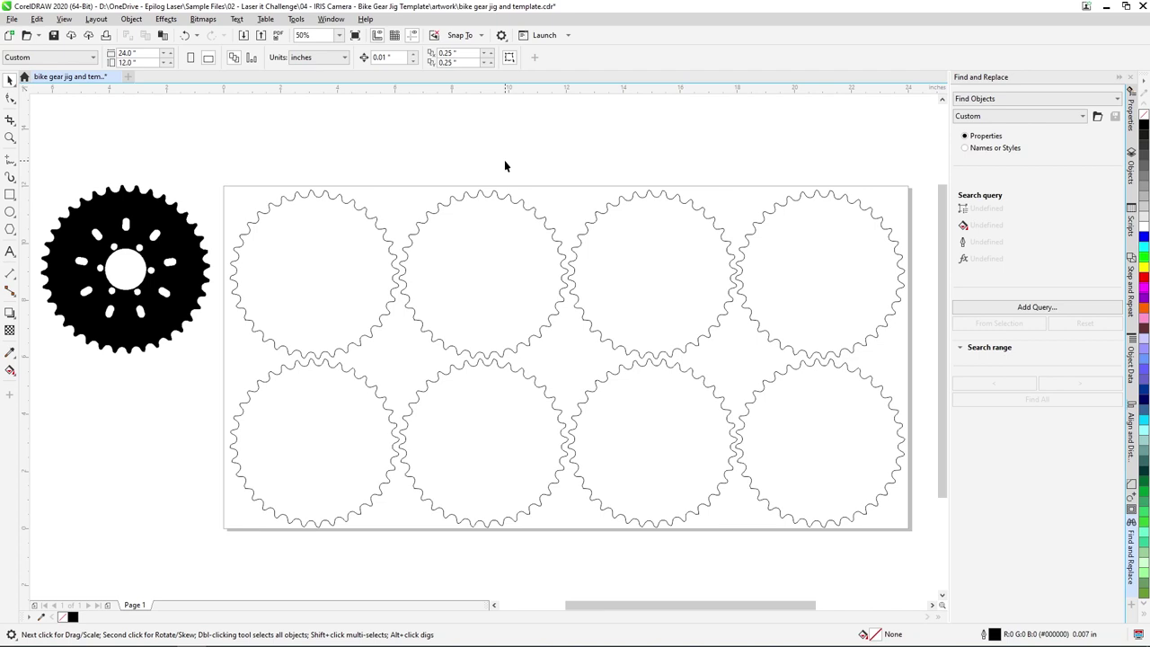
Print the gear page from File > Print with Epilog Engraver as the printer
click(11, 18)
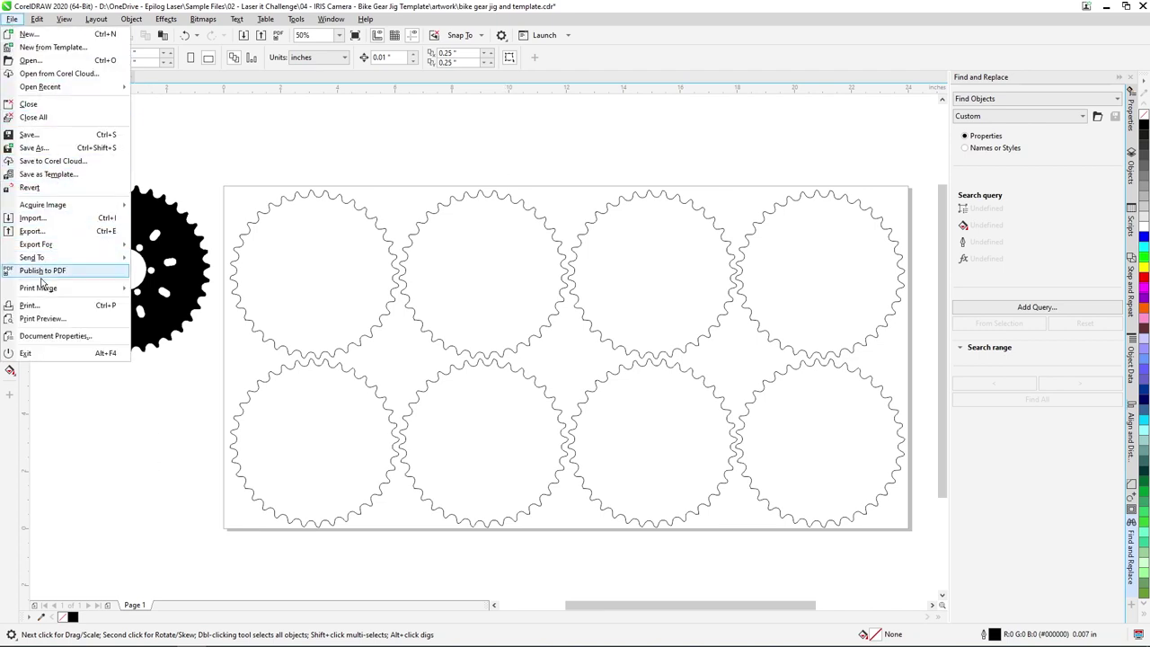
click(29, 306)
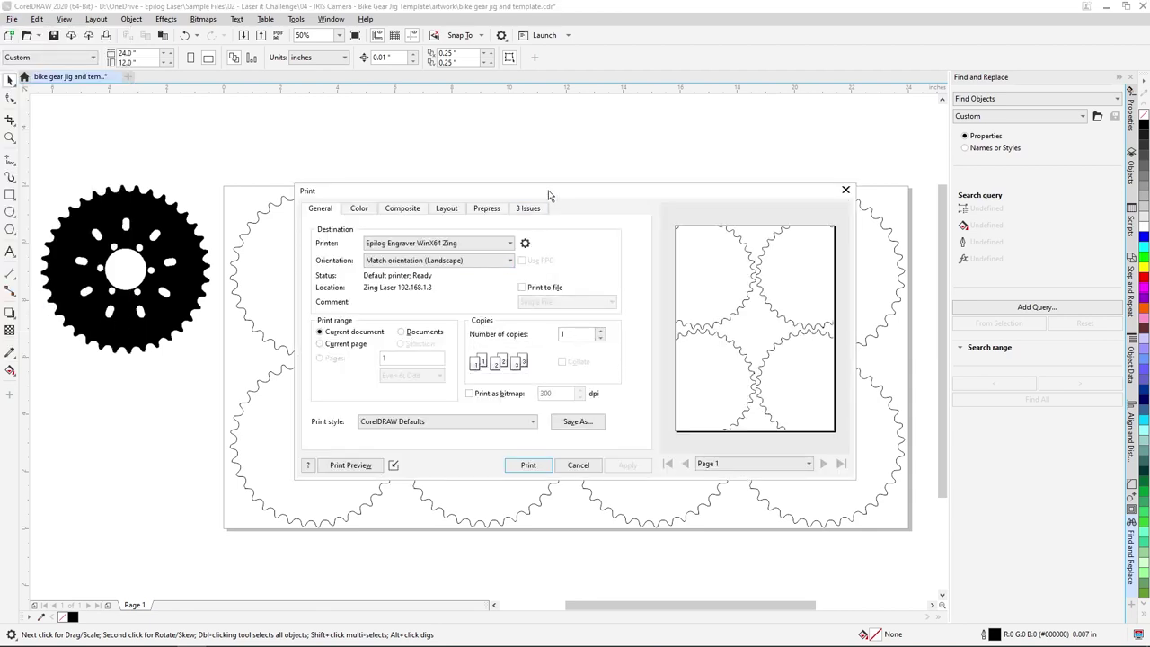
drag(548, 194, 501, 152)
click(405, 204)
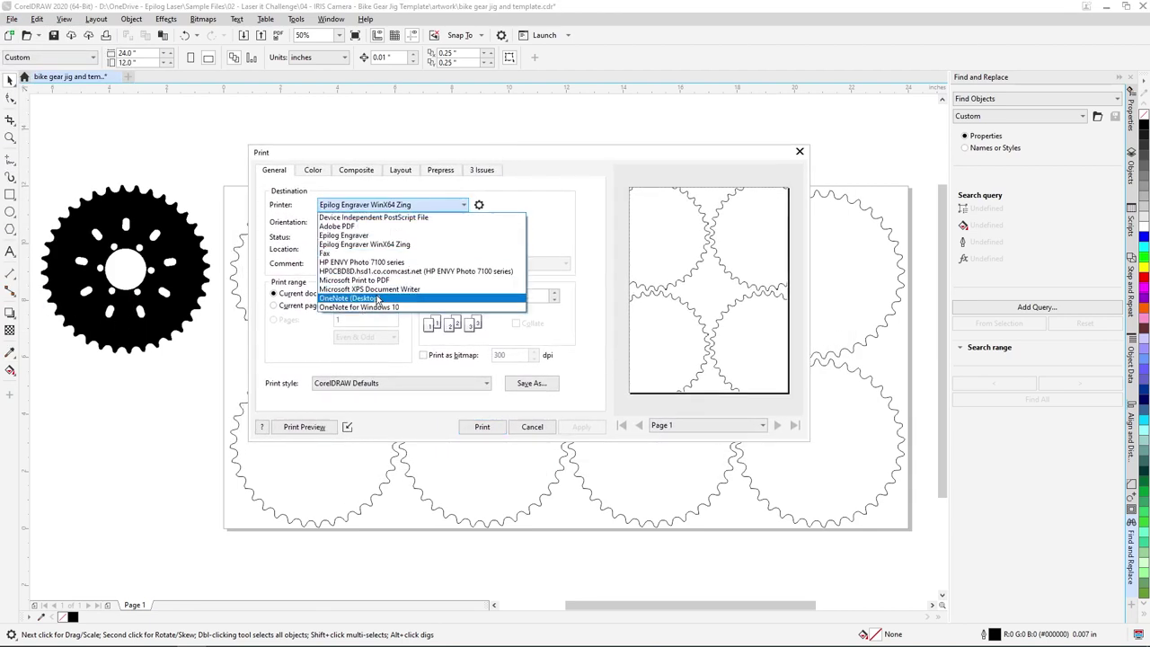
click(343, 235)
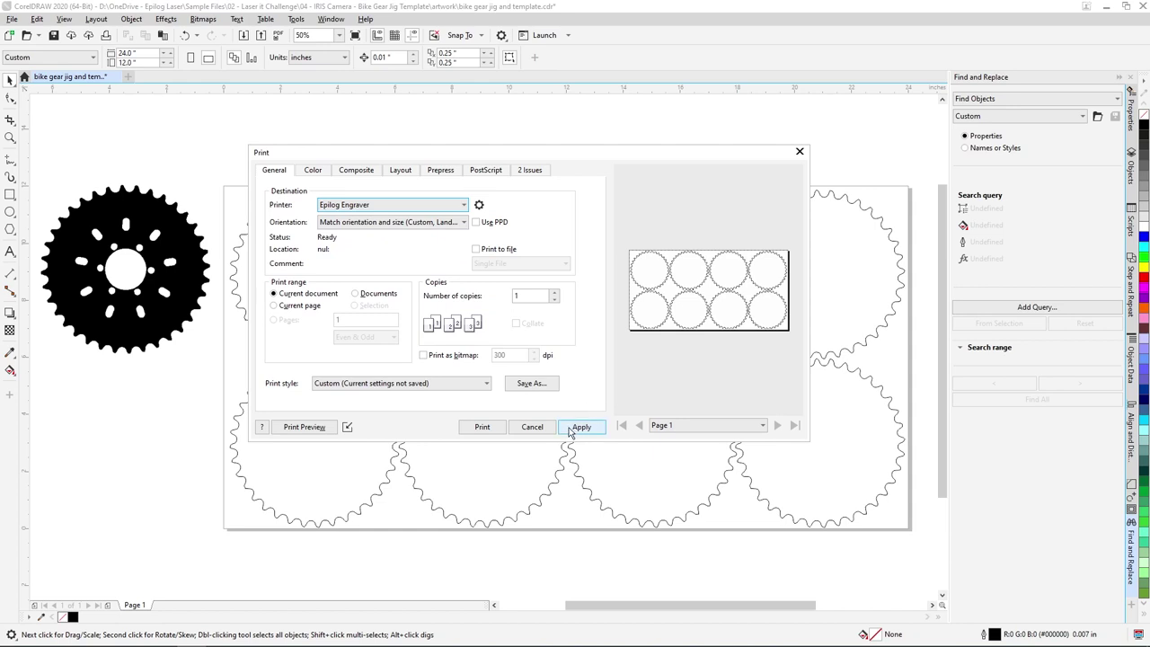
click(483, 426)
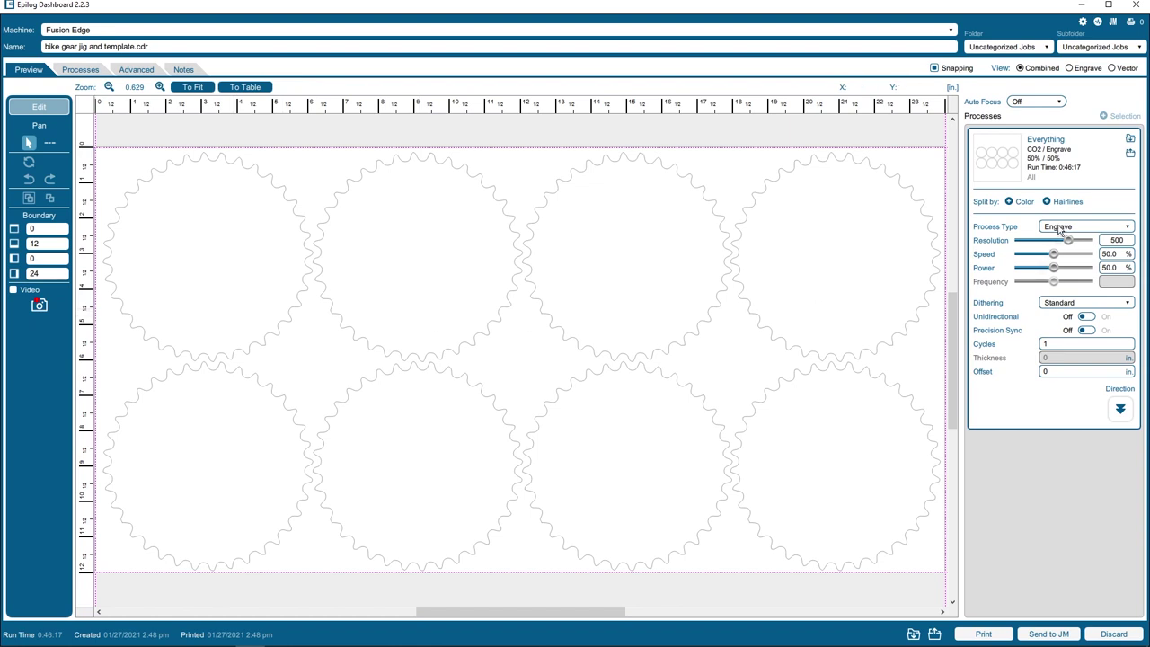
Set the Dashboard job to Vector process at 25% speed, 100% power, and print it
click(1066, 231)
click(1065, 263)
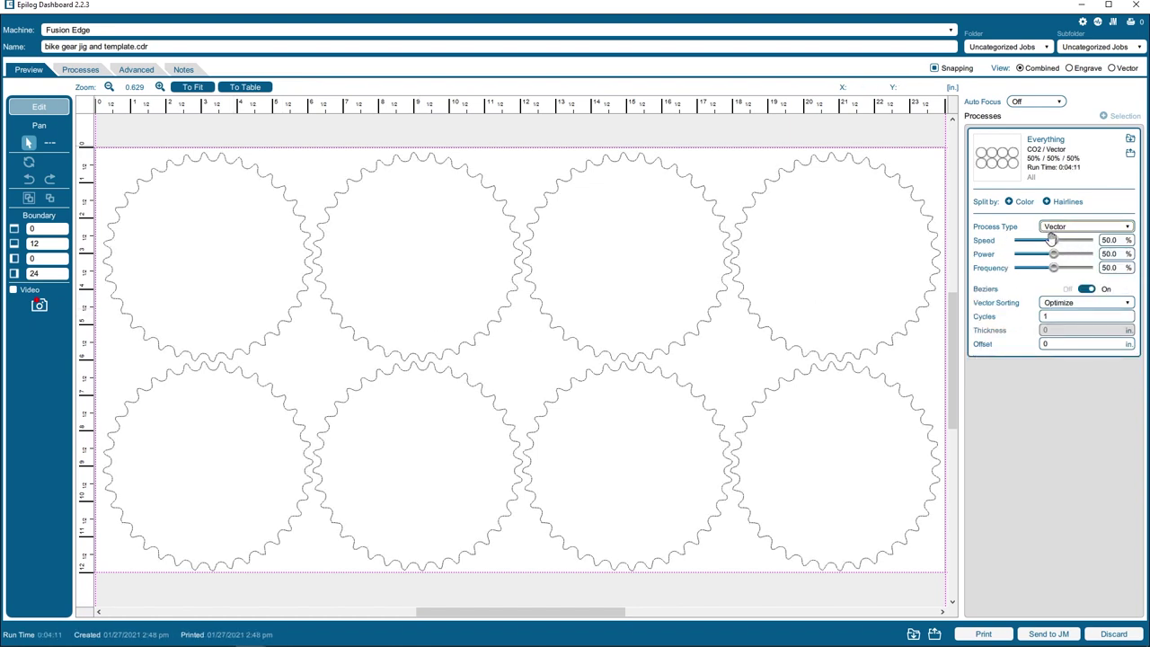
drag(1052, 240, 1056, 269)
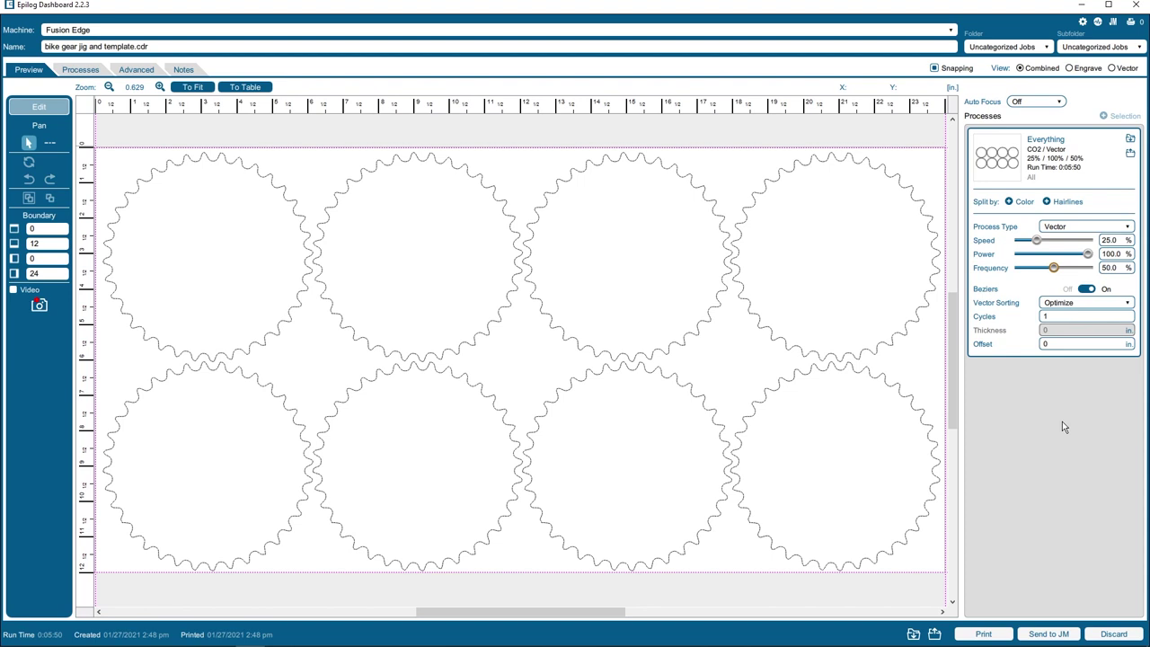
click(985, 634)
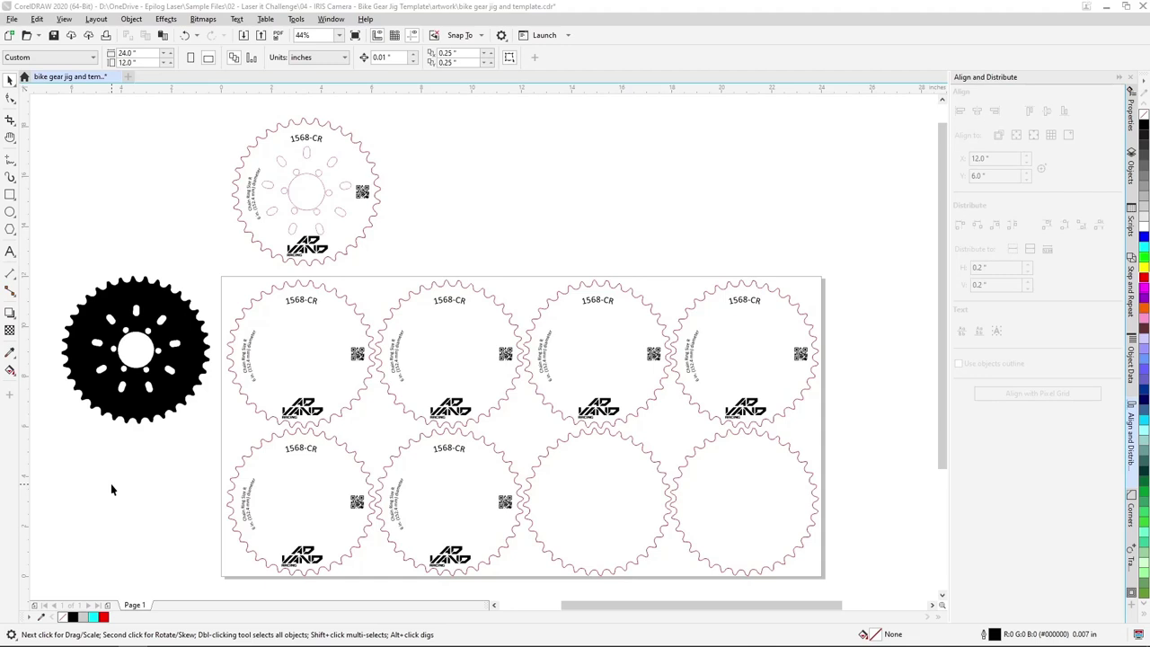
Select the engraving artwork on both gear rows and open Print with Ctrl+P for the selection
click(246, 362)
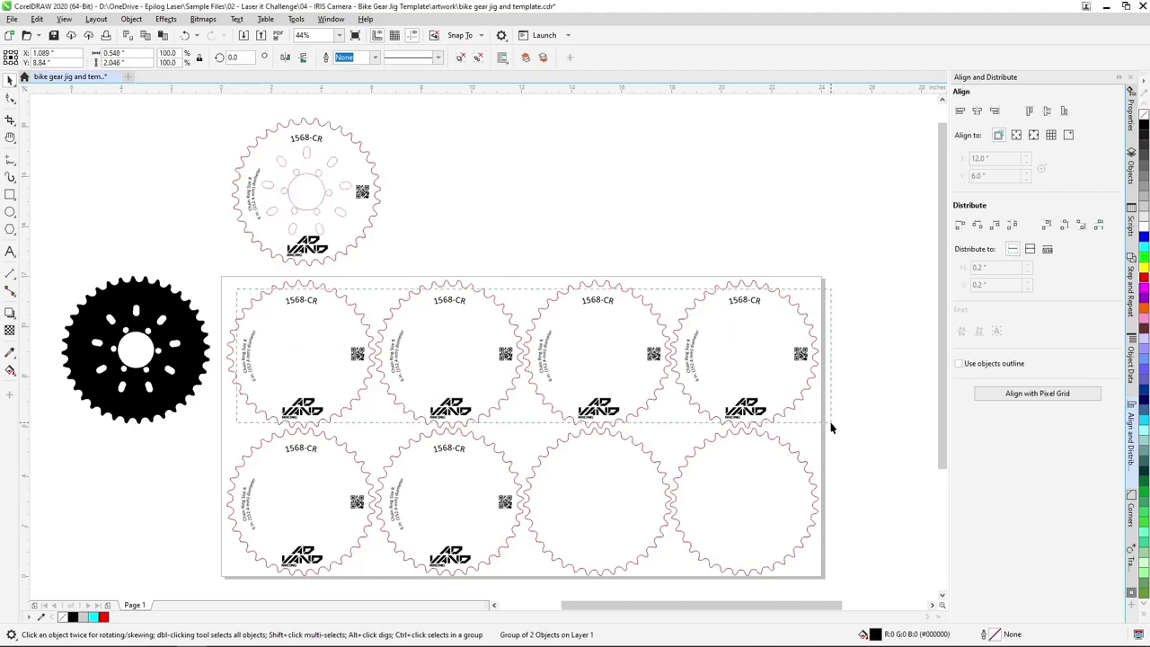
drag(830, 422, 830, 423)
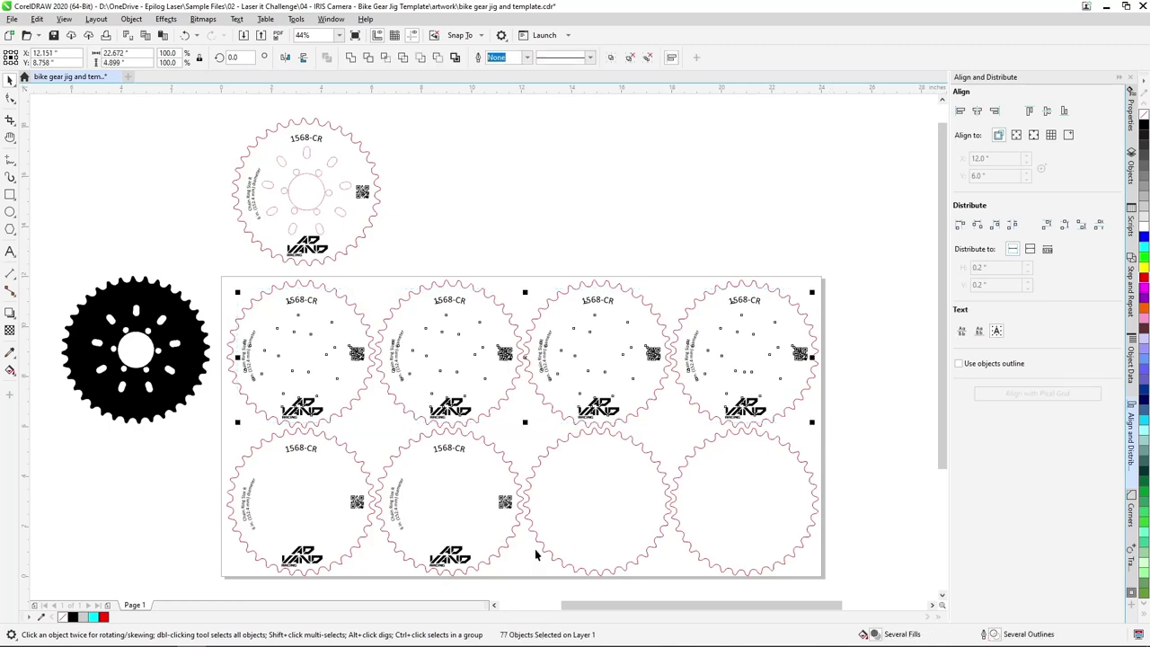
key(Delete)
drag(204, 440, 241, 458)
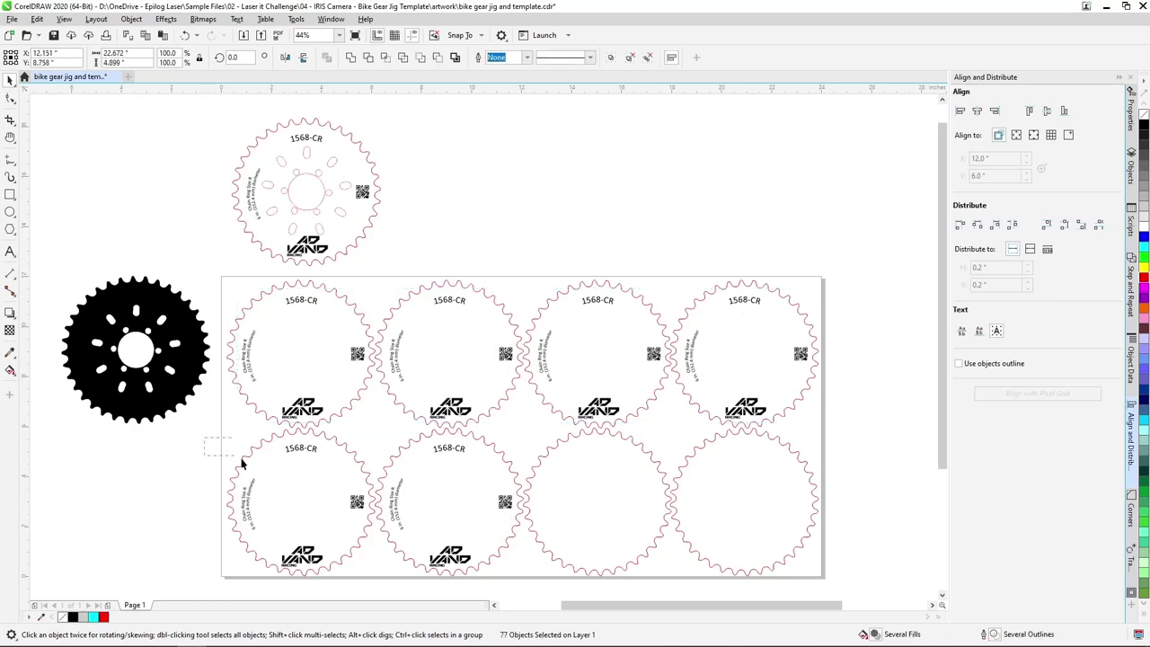
drag(516, 572, 521, 572)
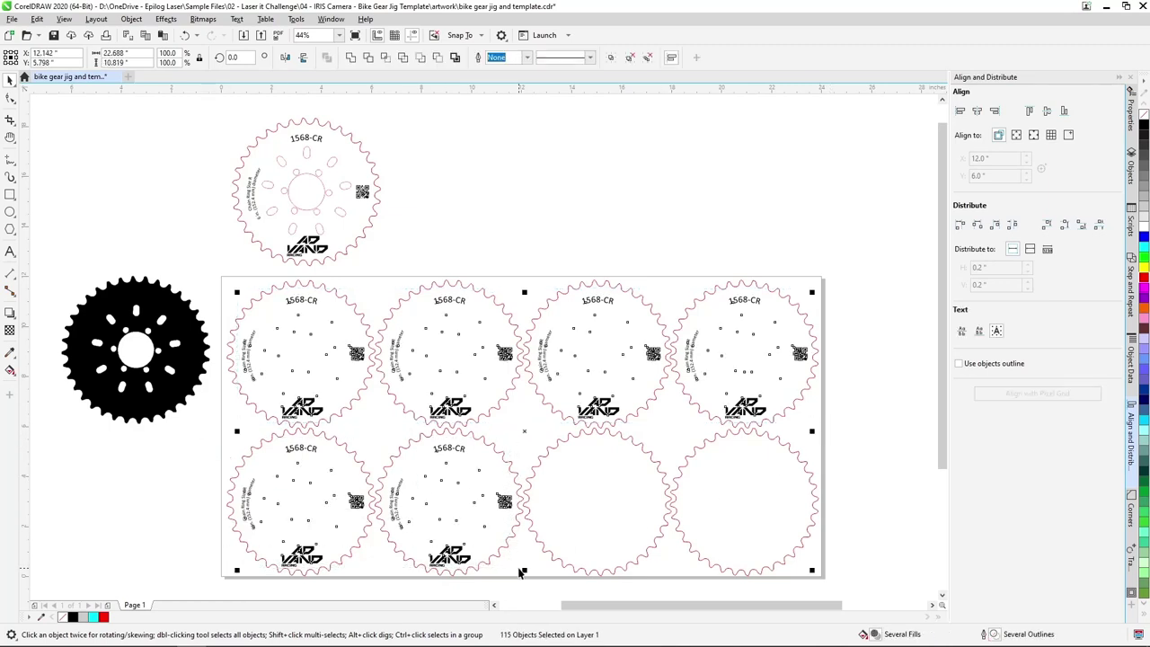
key(ctrl+p)
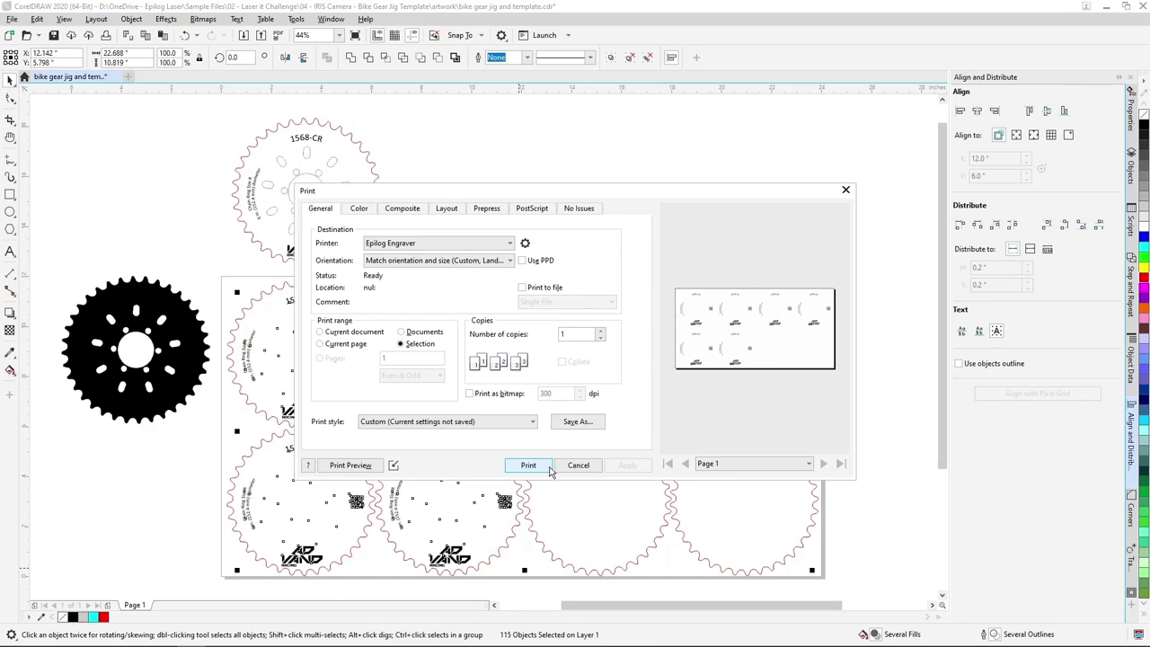
Send the artwork to Dashboard, turn off Video, set 600 resolution, Stucki dithering, upward direction, and print
click(548, 466)
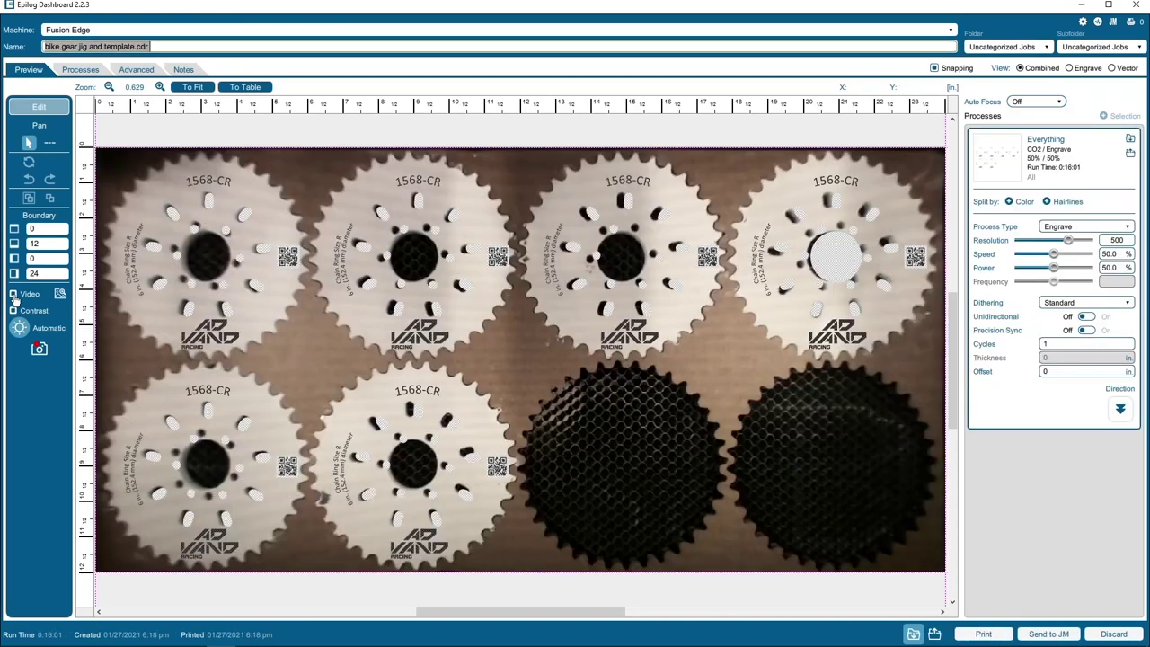
click(12, 295)
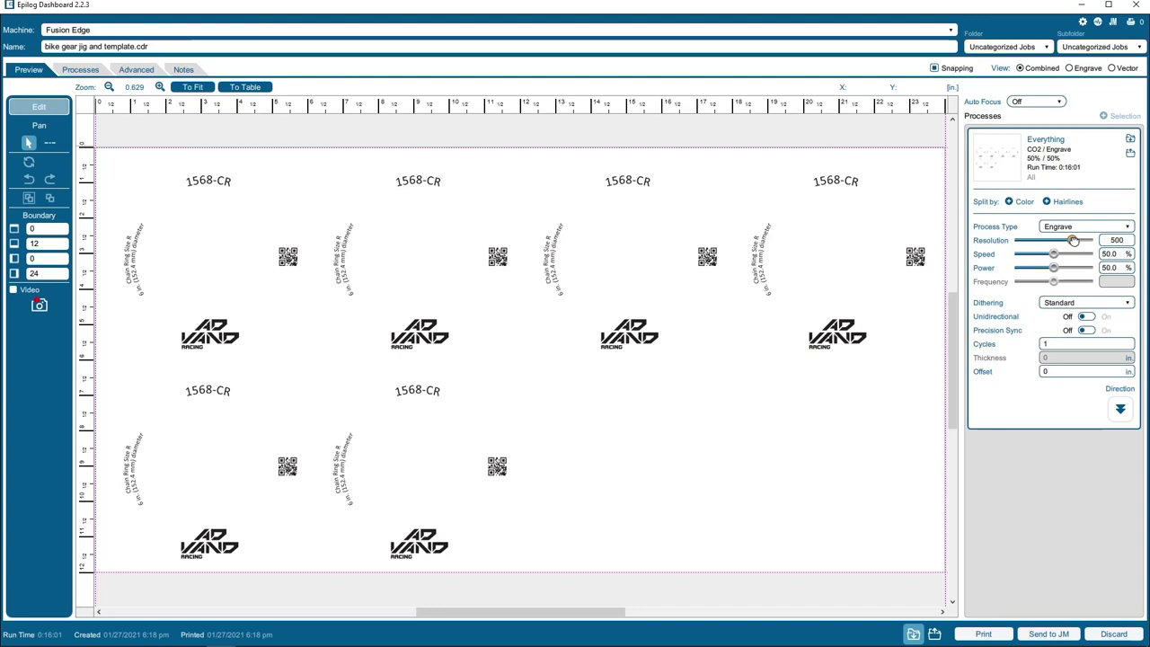
drag(1073, 241, 1118, 272)
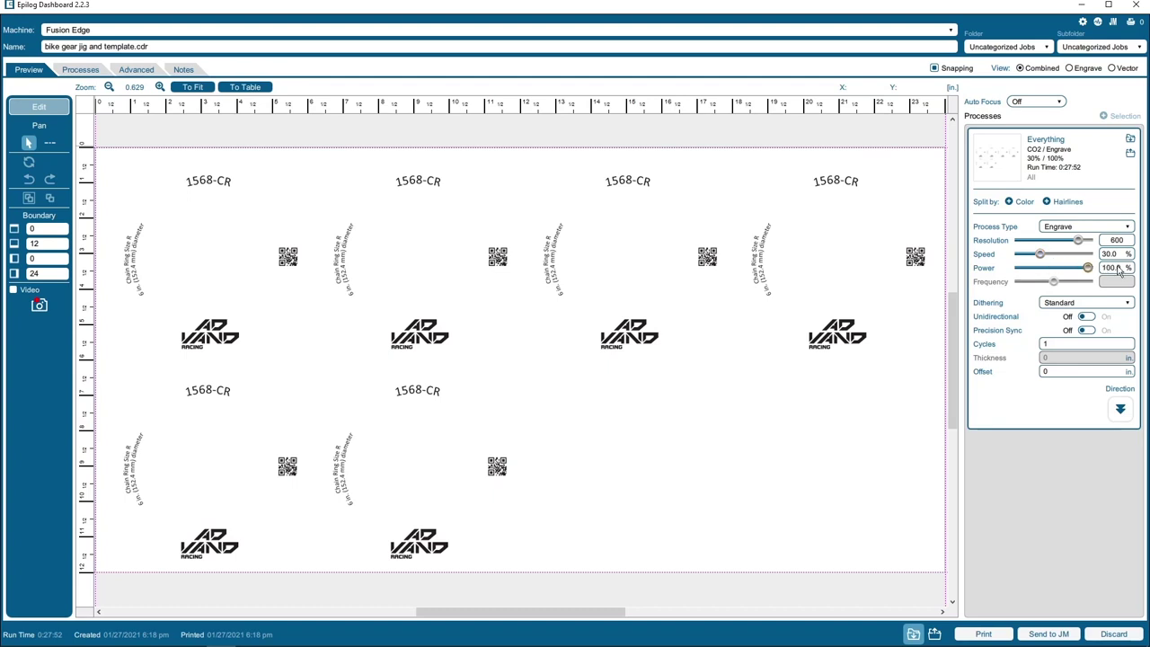
click(1071, 304)
click(1060, 402)
click(1120, 409)
click(979, 634)
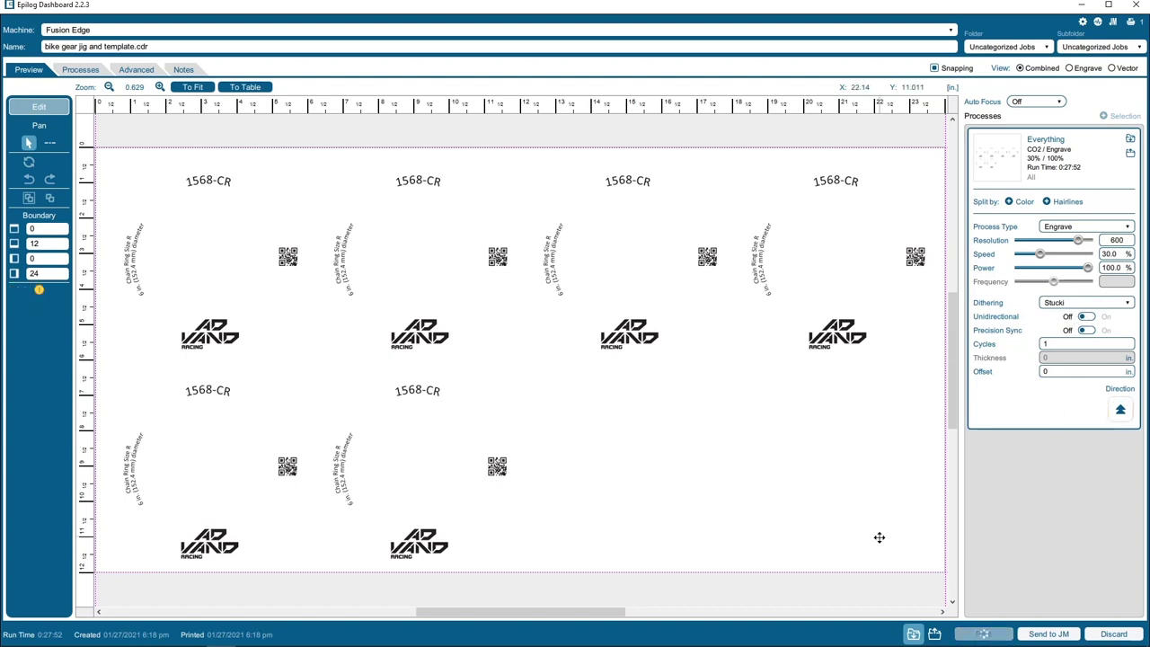